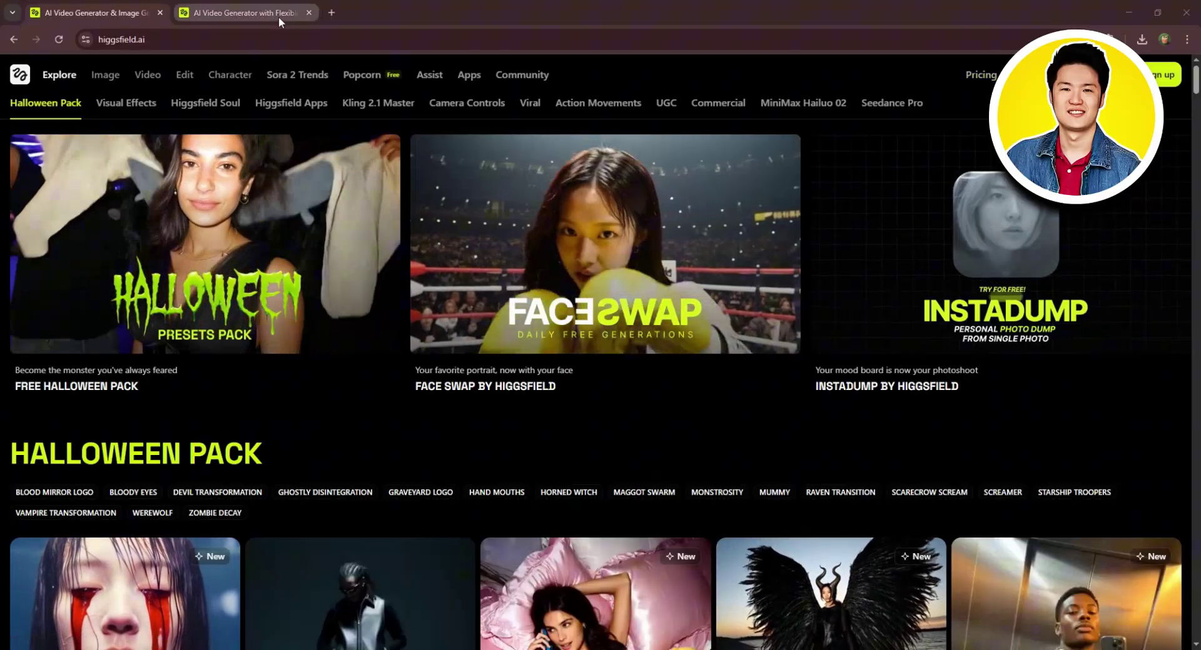
Step: Review the subscription plans on the pricing page and switch them to annual billing
{"action": "left_click", "coordinate": [278, 15]}
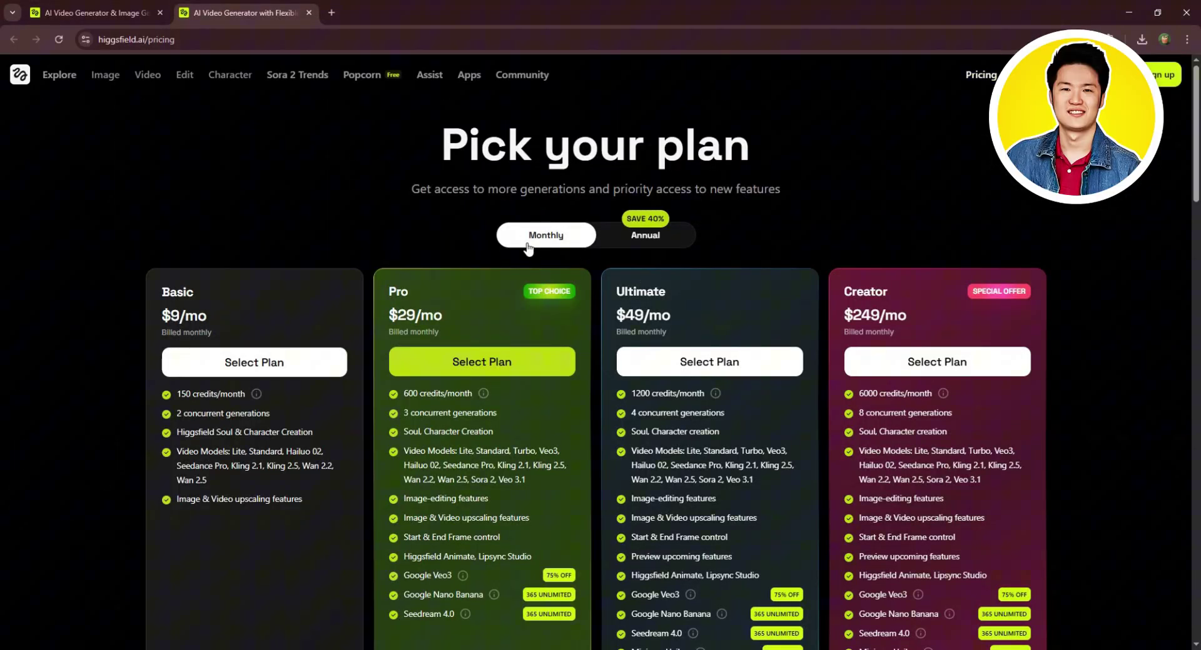
{"action": "scroll", "coordinate": [560, 233], "scroll_direction": "down", "scroll_amount": 2}
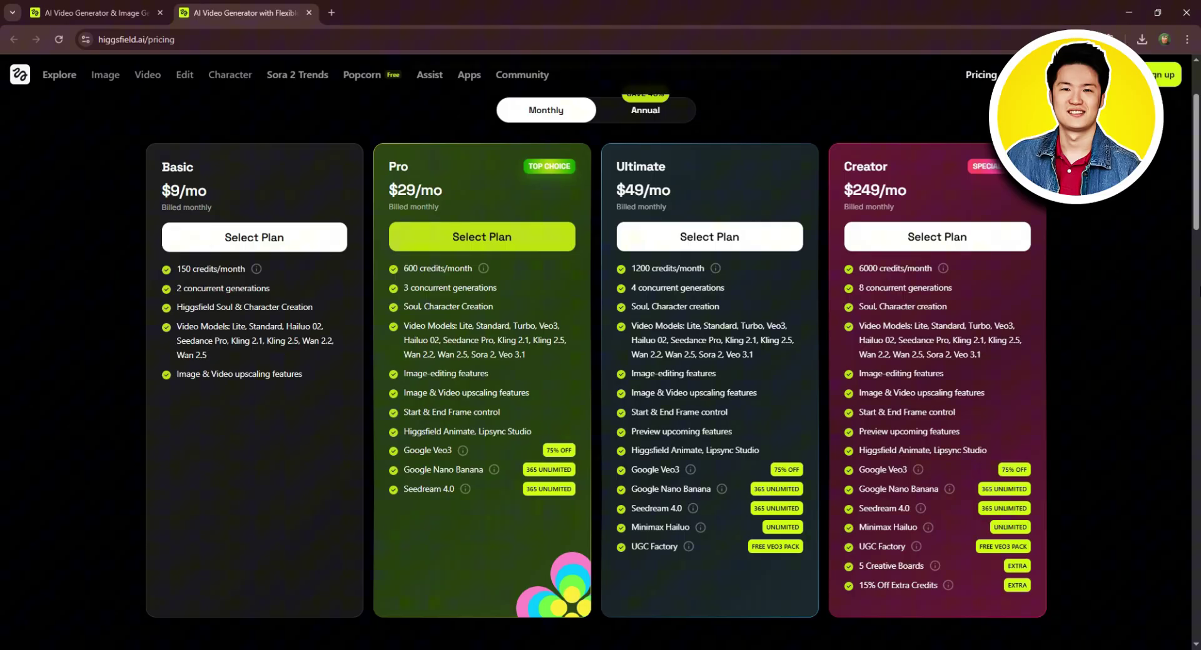
{"action": "scroll", "coordinate": [1173, 301], "scroll_direction": "up", "scroll_amount": 1}
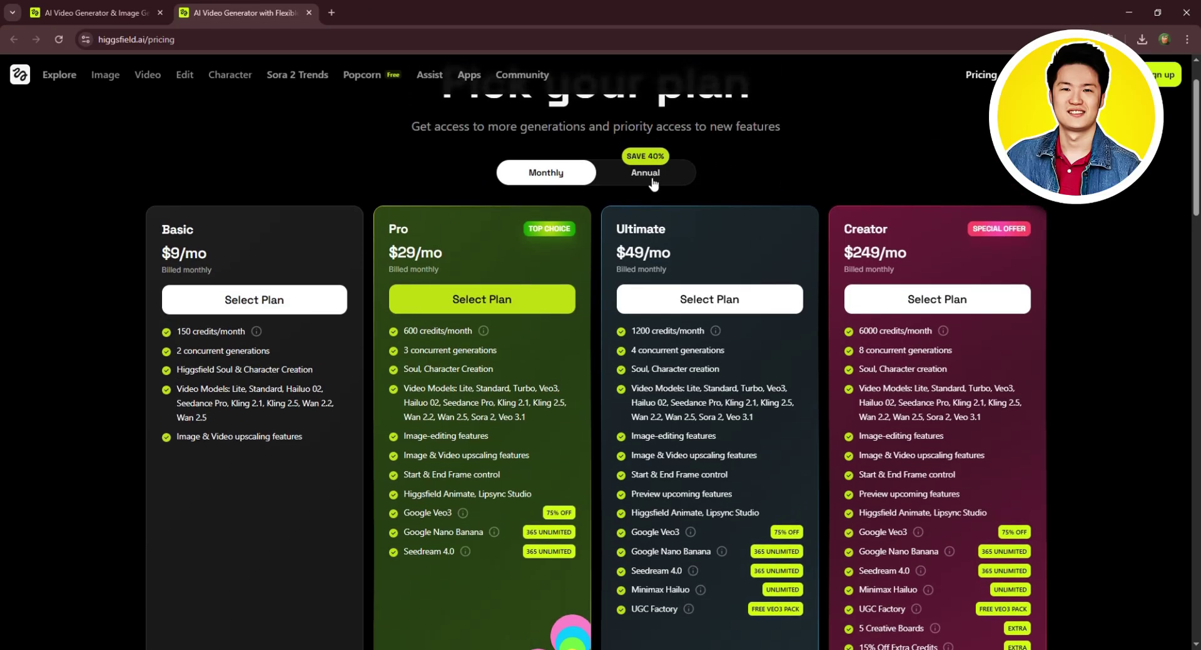
{"action": "left_click", "coordinate": [613, 173]}
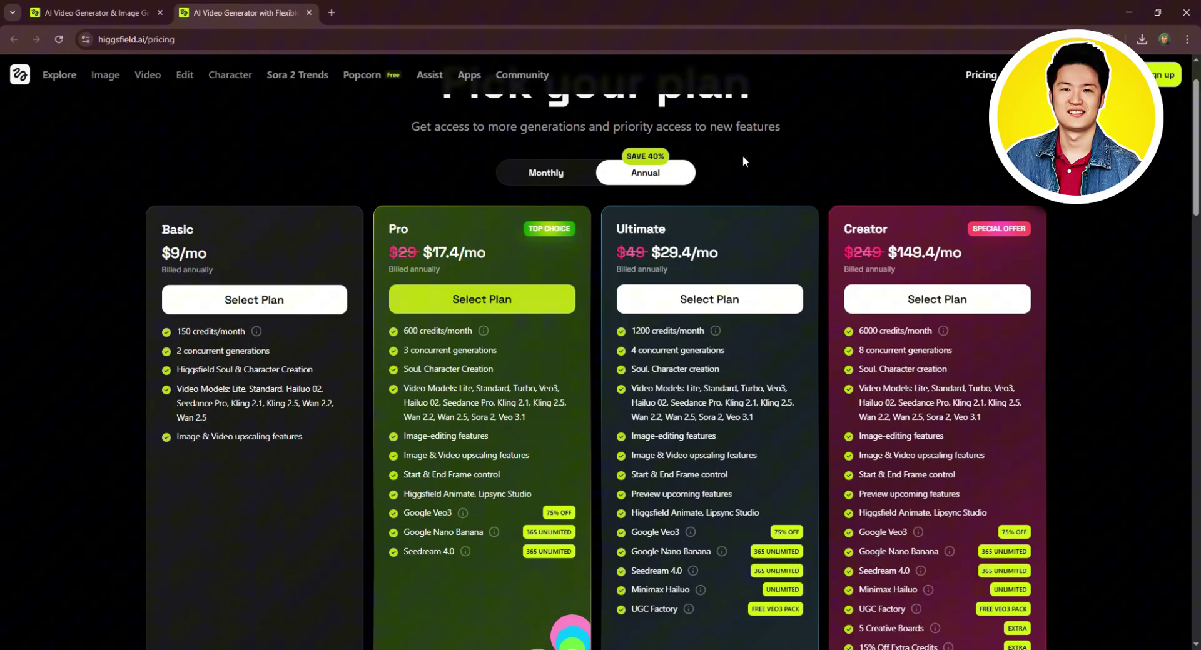
{"action": "scroll", "coordinate": [798, 182], "scroll_direction": "up", "scroll_amount": 1}
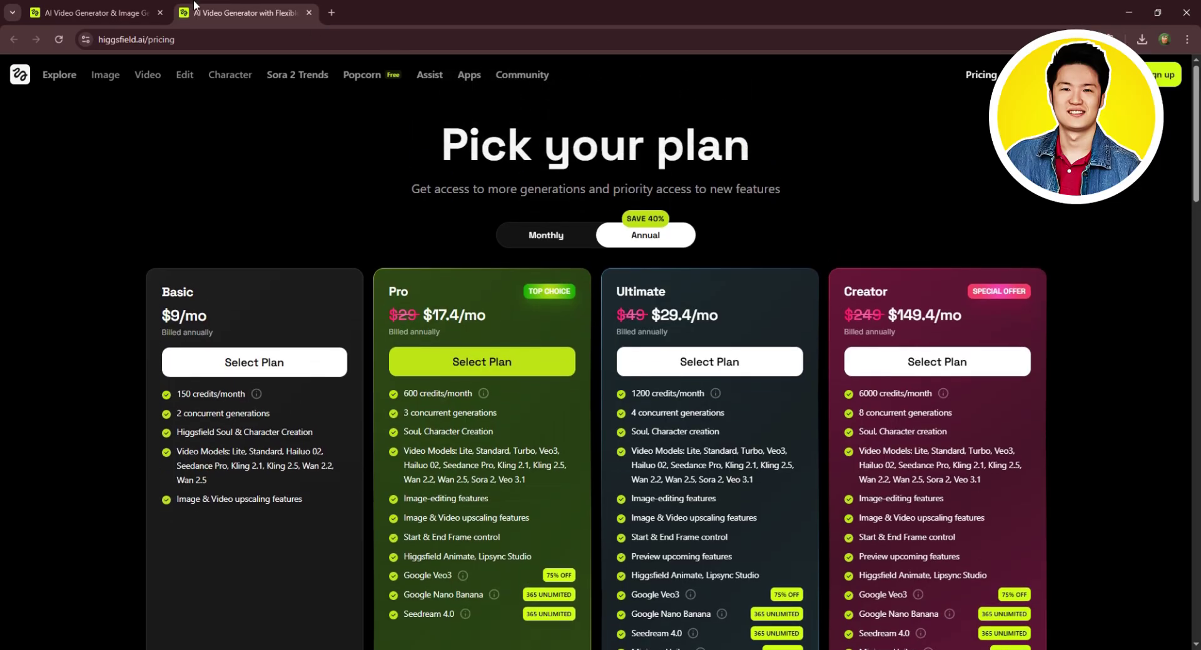
Step: Sign up from the Explore page using a Google account, then check the profile menu
{"action": "left_click", "coordinate": [94, 13]}
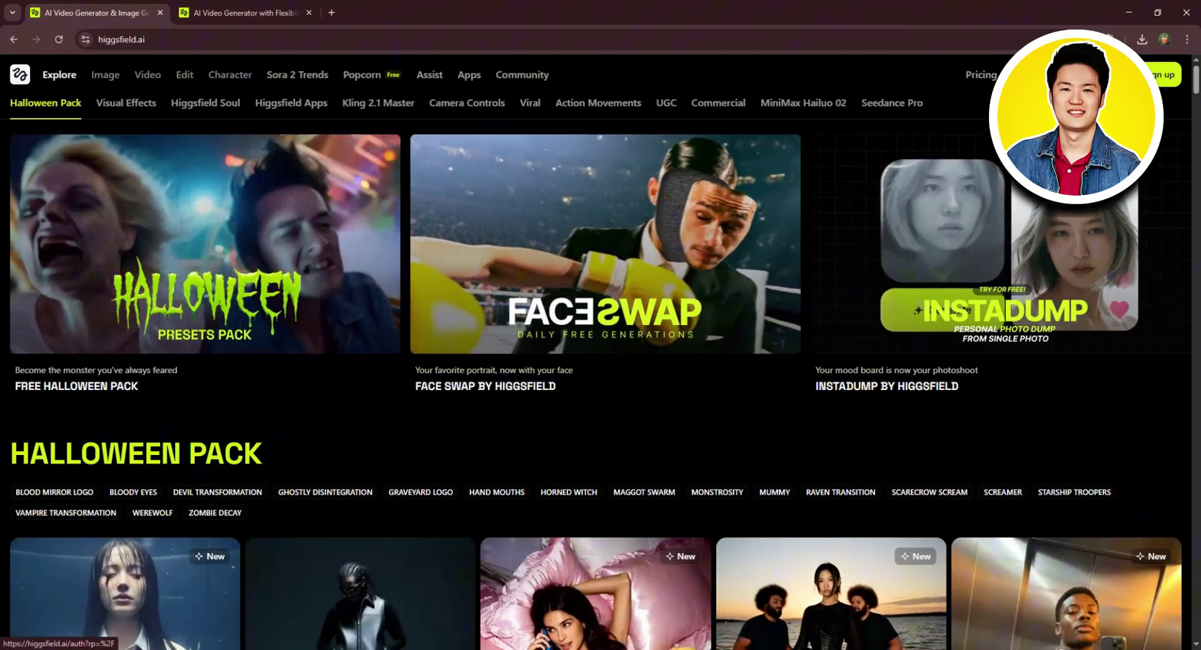
{"action": "left_click", "coordinate": [1154, 70]}
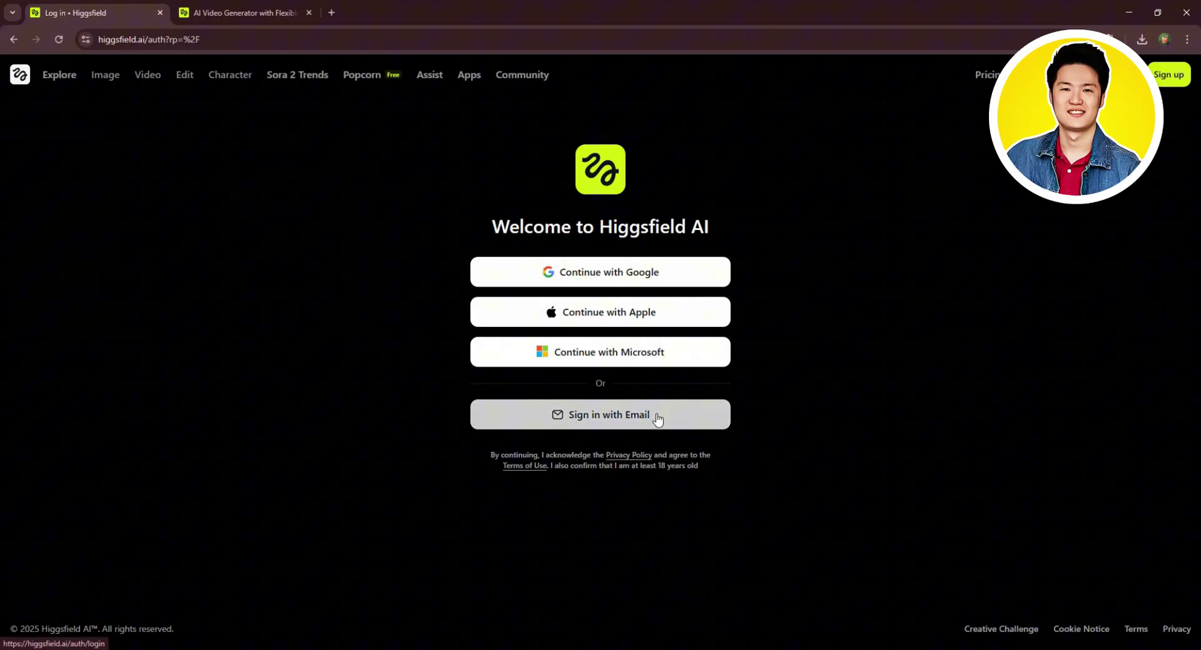
{"action": "left_click", "coordinate": [604, 273]}
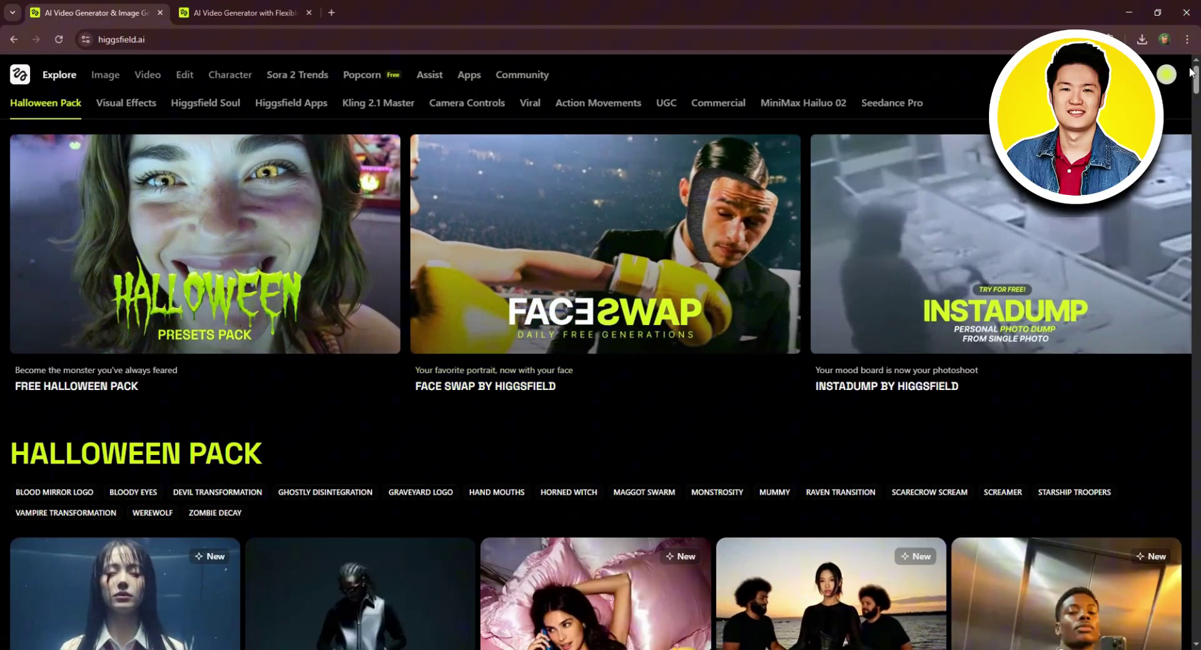
{"action": "left_click", "coordinate": [1165, 75]}
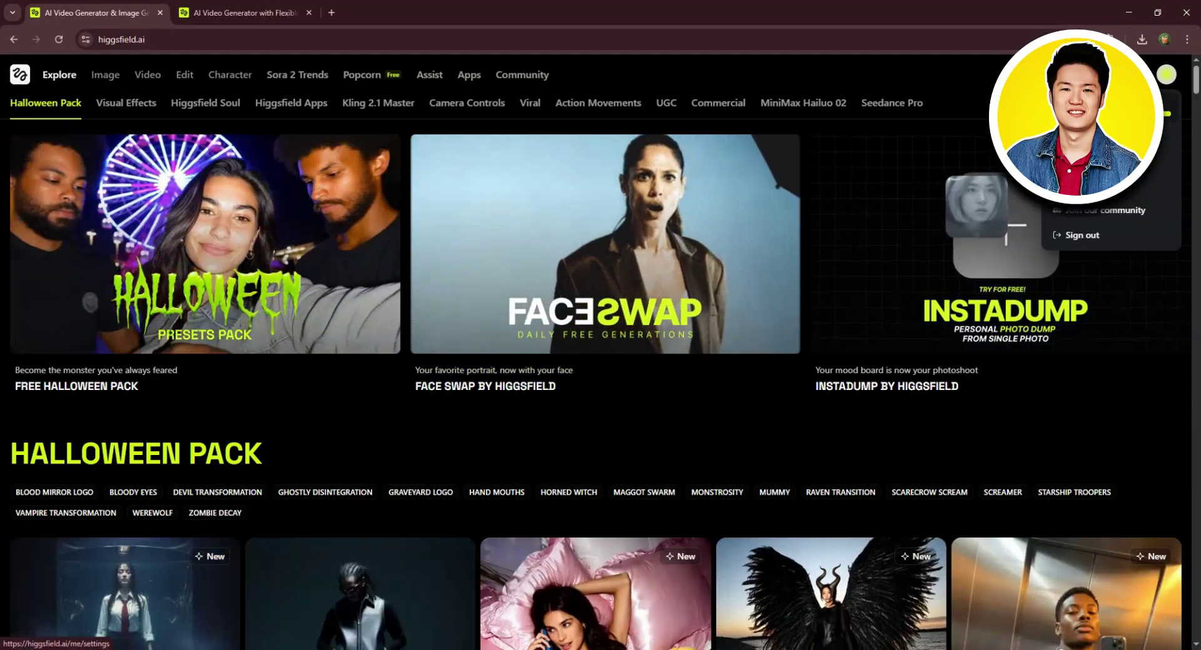
{"action": "left_click", "coordinate": [688, 76]}
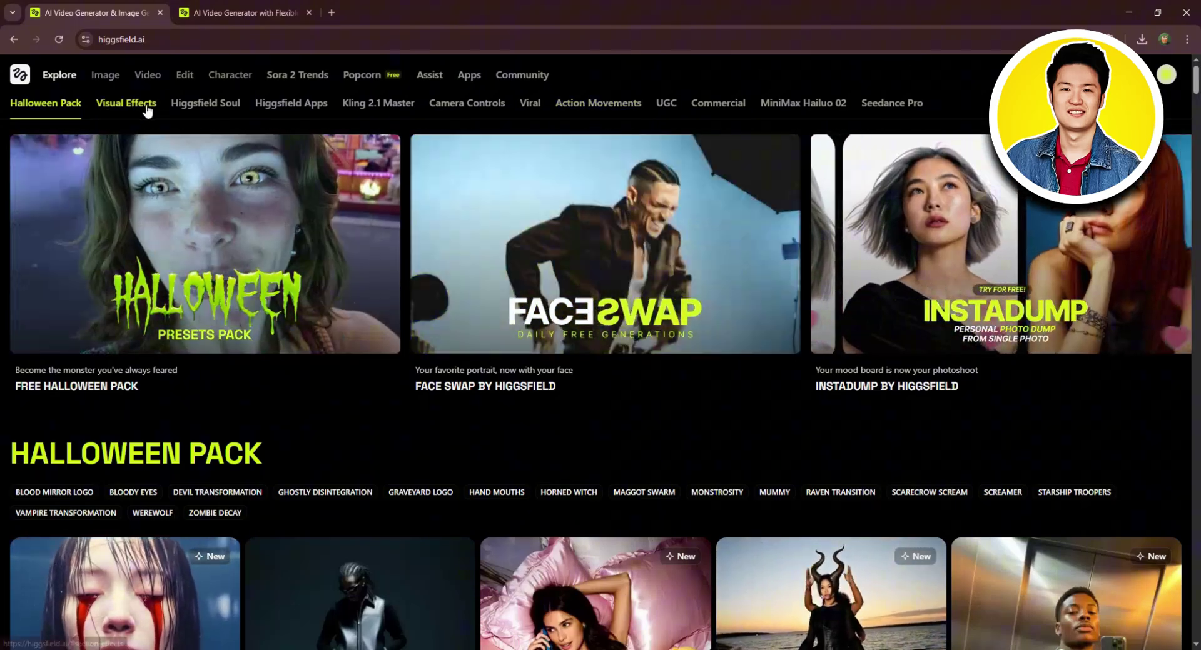
{"action": "left_click", "coordinate": [122, 103]}
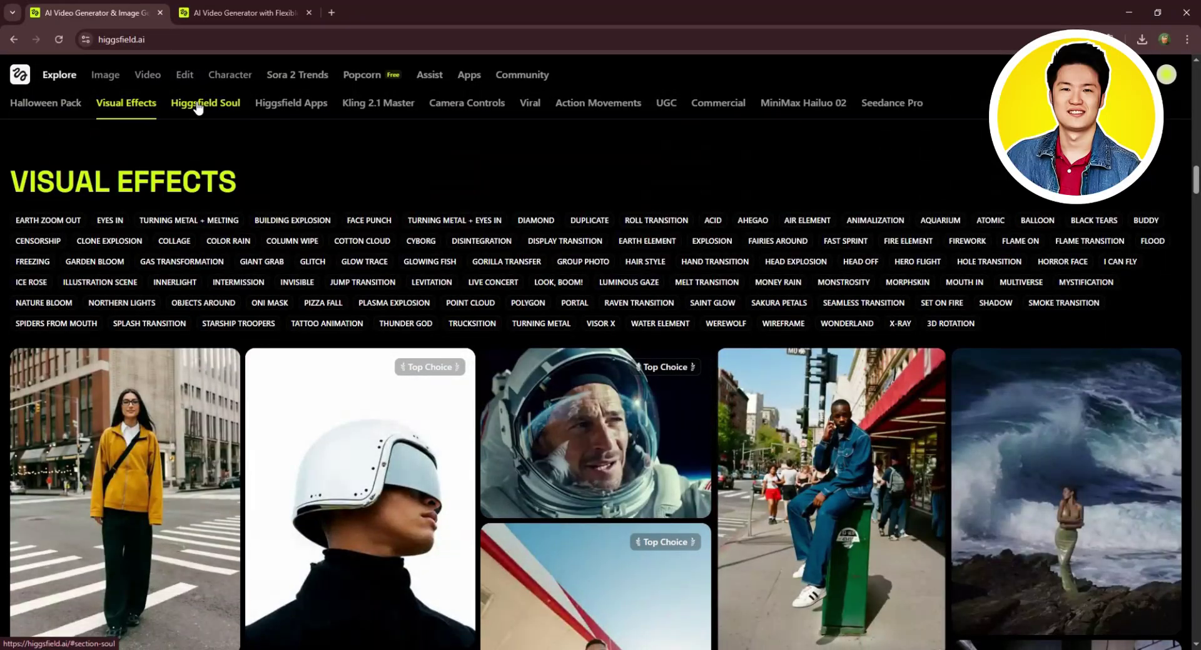
{"action": "left_click", "coordinate": [196, 105]}
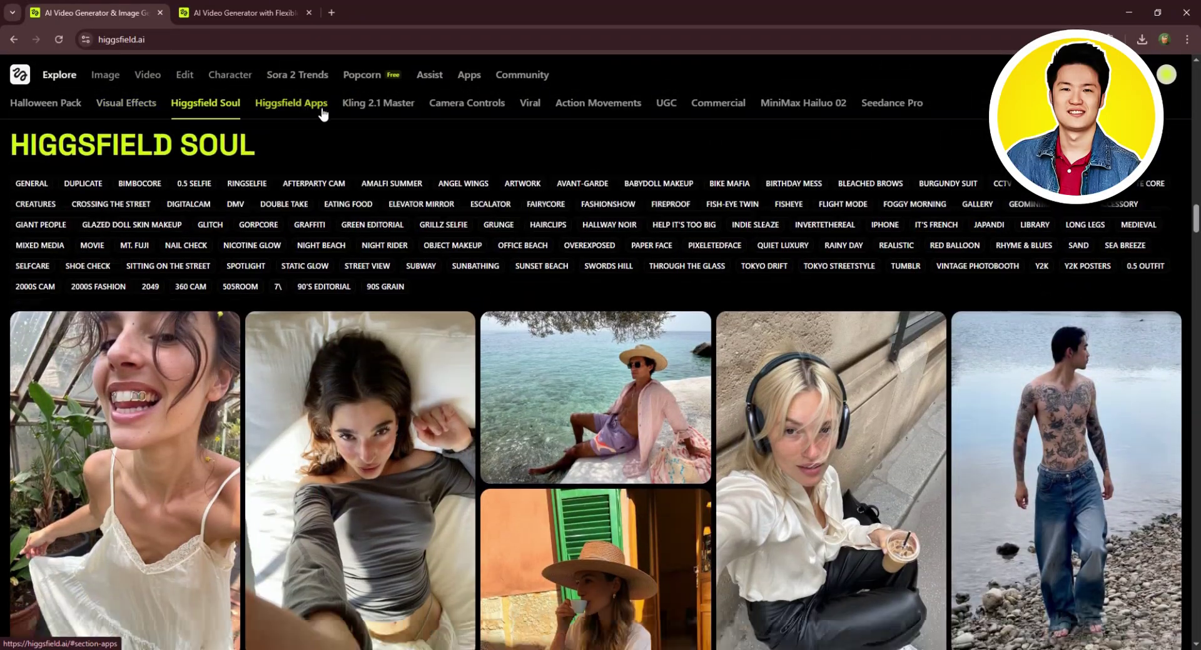
{"action": "left_click", "coordinate": [323, 111]}
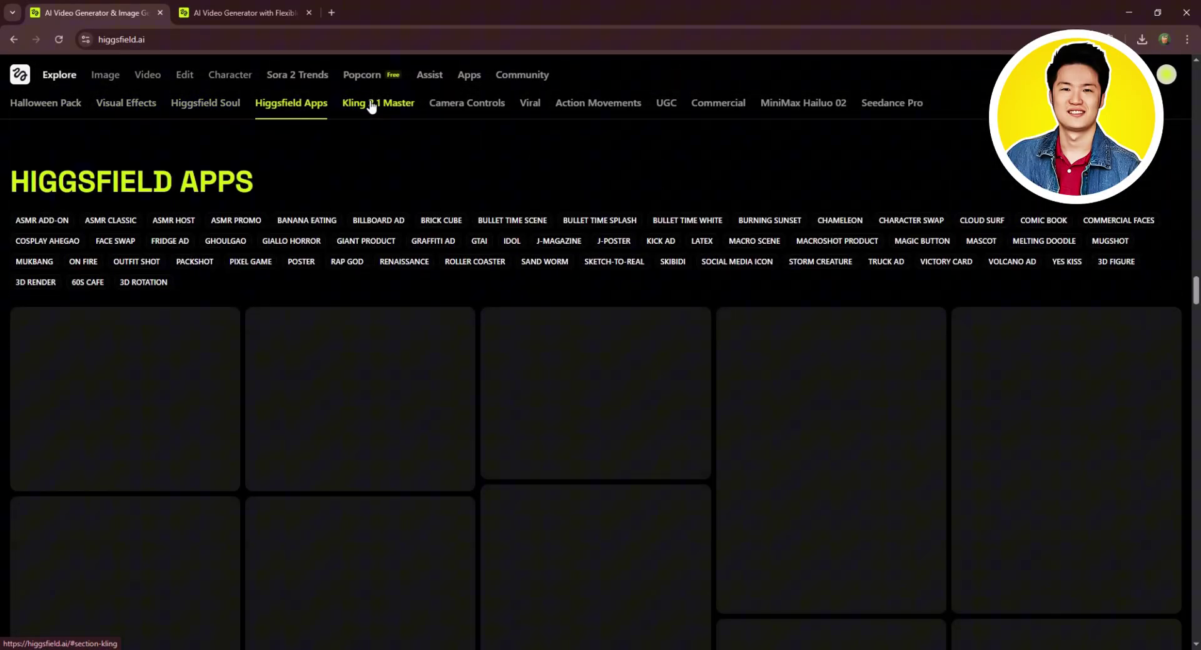
{"action": "left_click", "coordinate": [374, 106]}
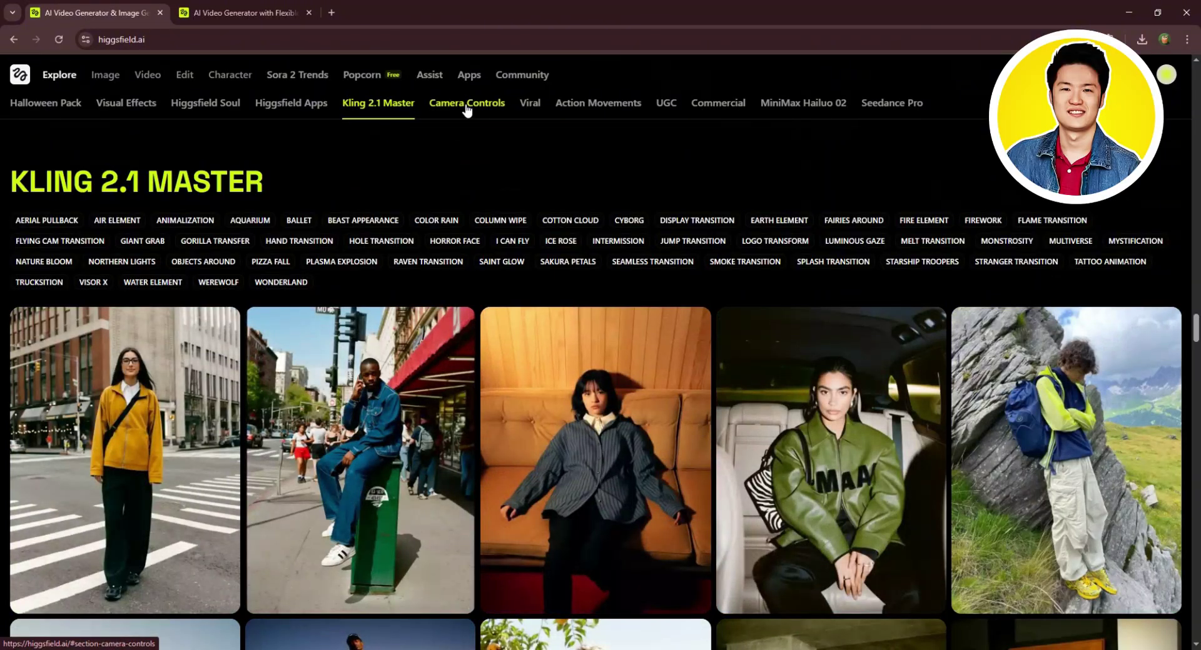
{"action": "left_click", "coordinate": [465, 110]}
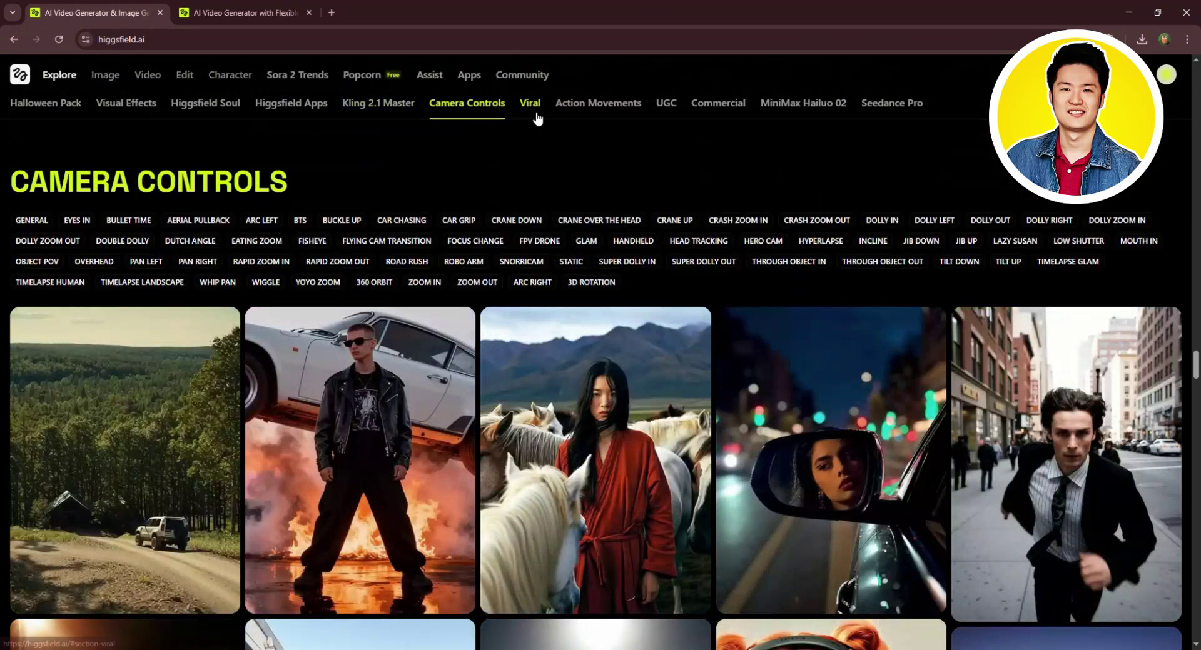
{"action": "left_click", "coordinate": [536, 117]}
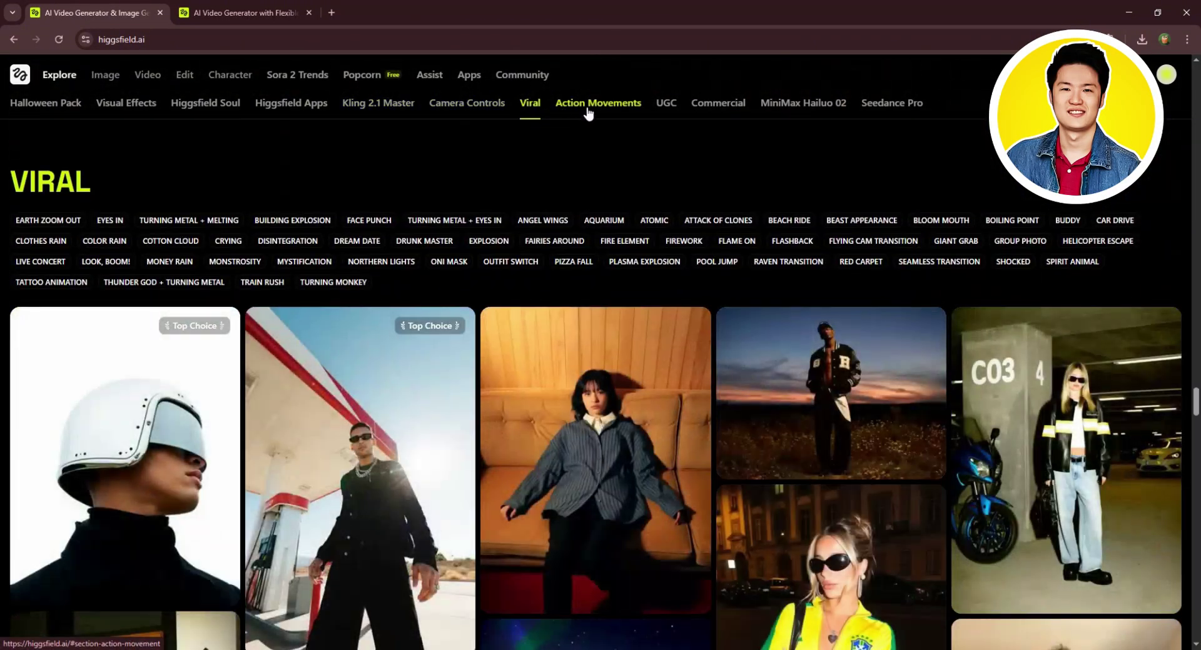
{"action": "left_click", "coordinate": [588, 113]}
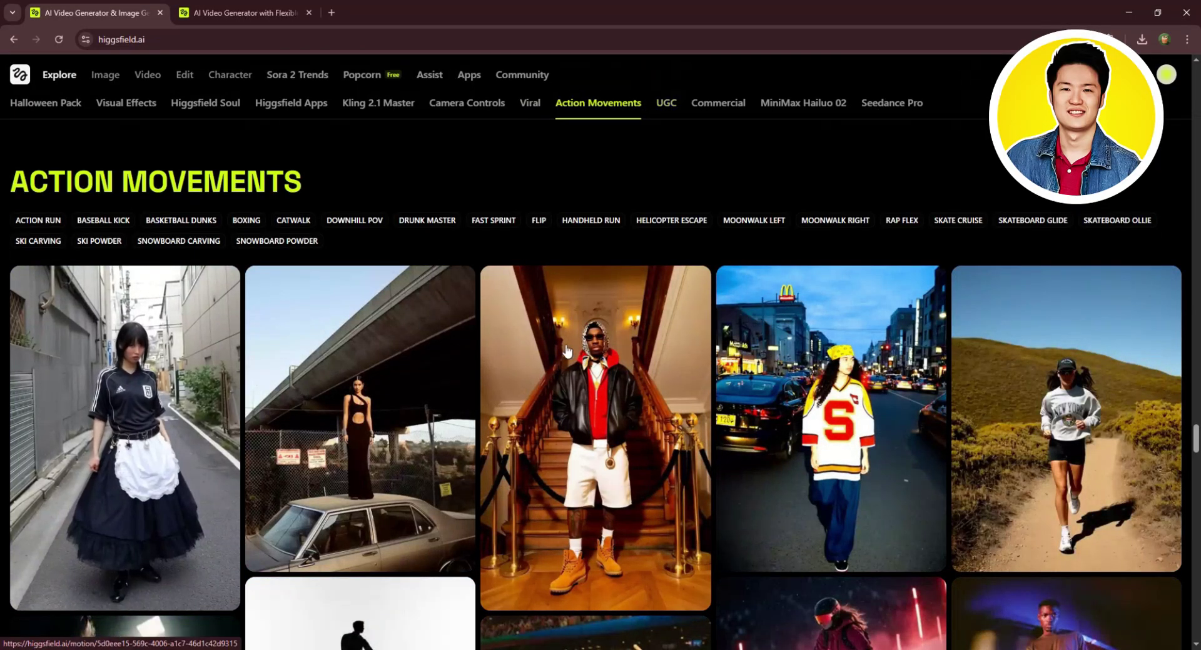
{"action": "mouse_move", "coordinate": [583, 406]}
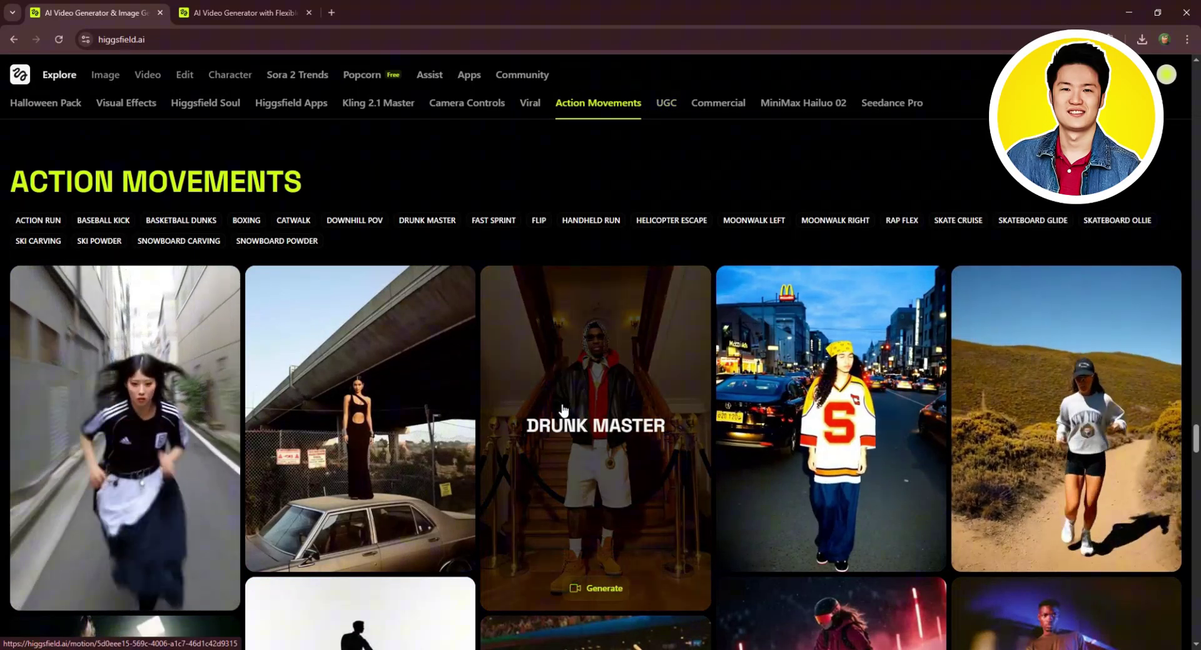
{"action": "mouse_move", "coordinate": [395, 436]}
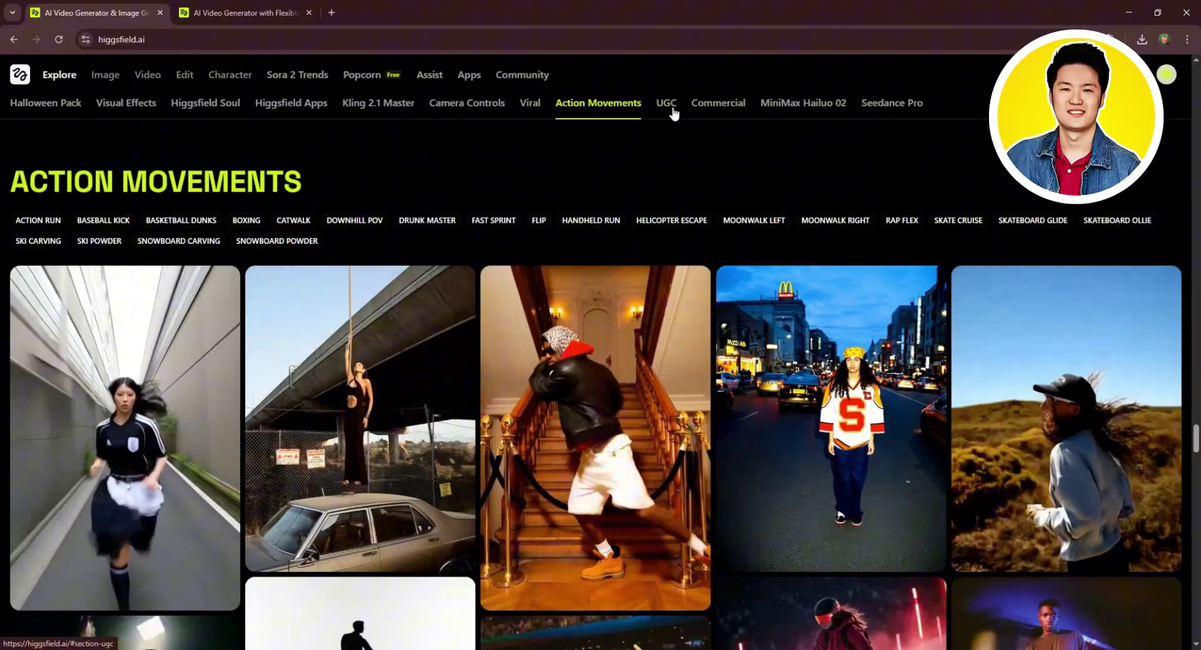
{"action": "left_click", "coordinate": [668, 107]}
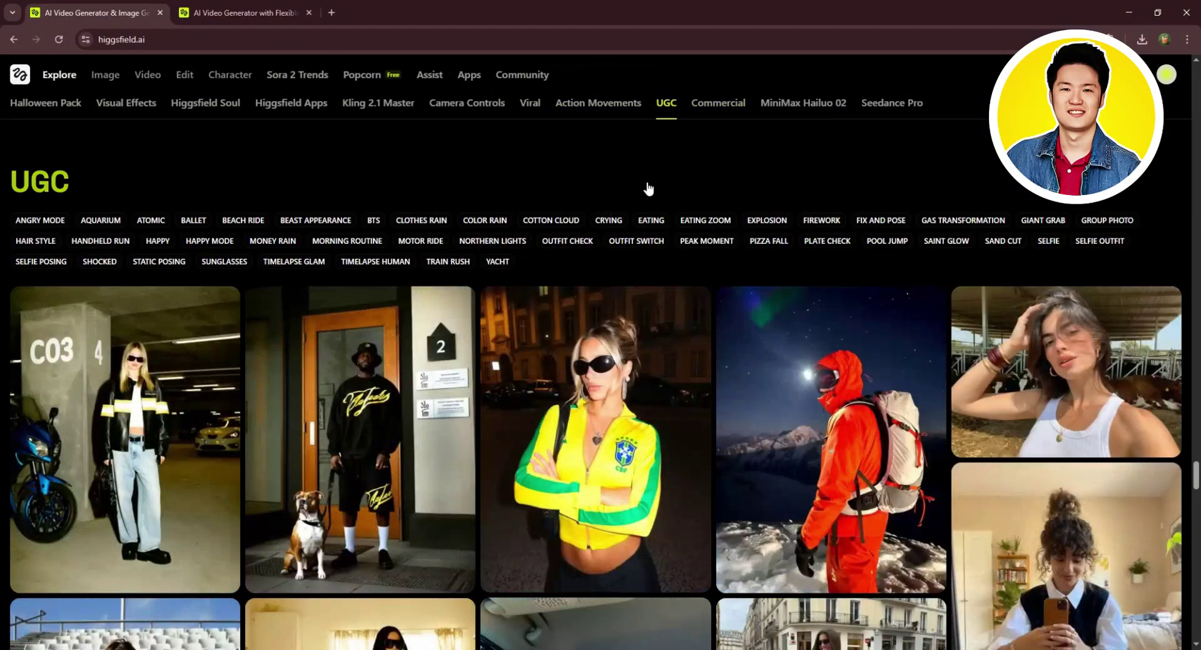
{"action": "mouse_move", "coordinate": [568, 384]}
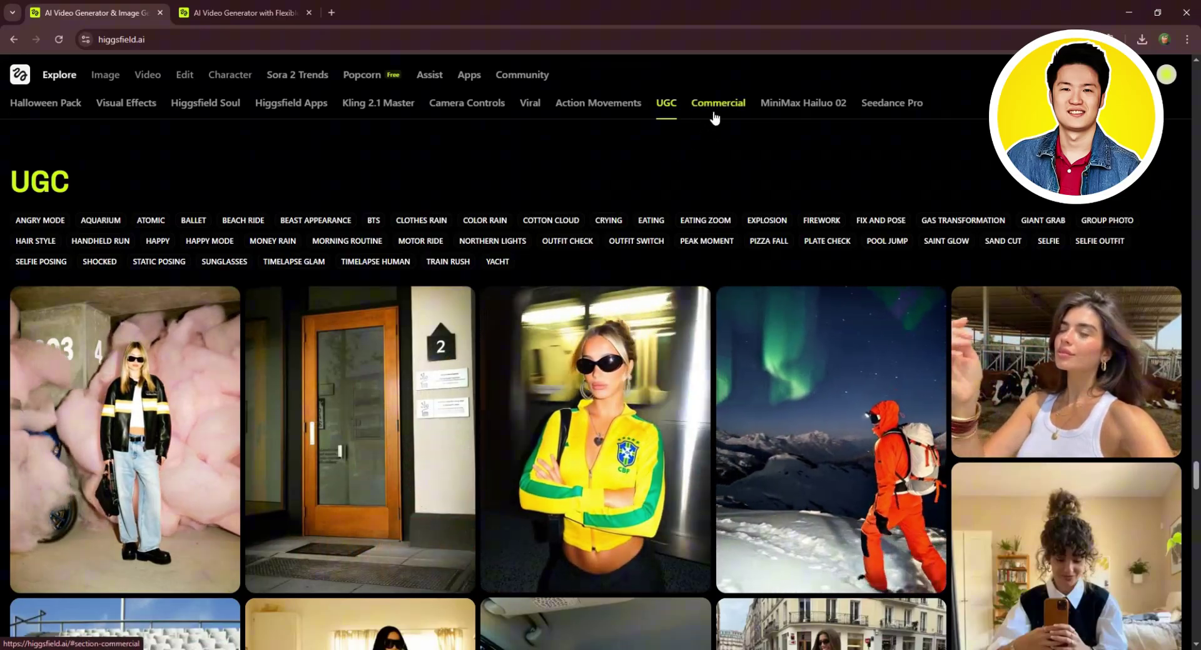
{"action": "left_click", "coordinate": [718, 112]}
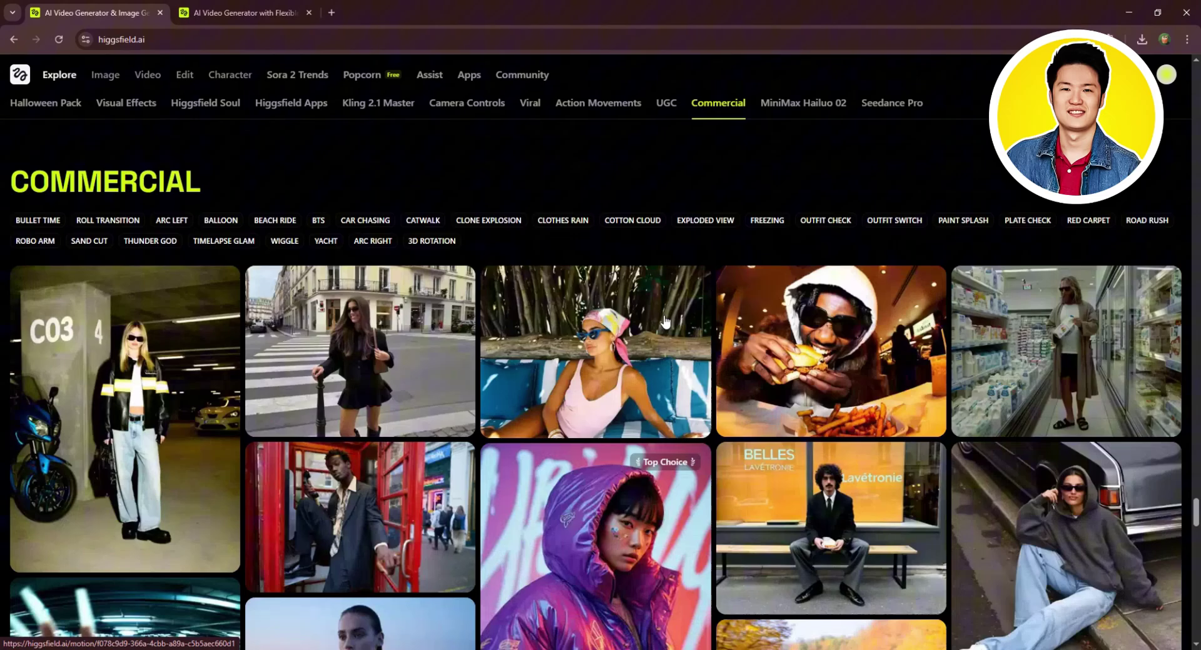
{"action": "mouse_move", "coordinate": [360, 357]}
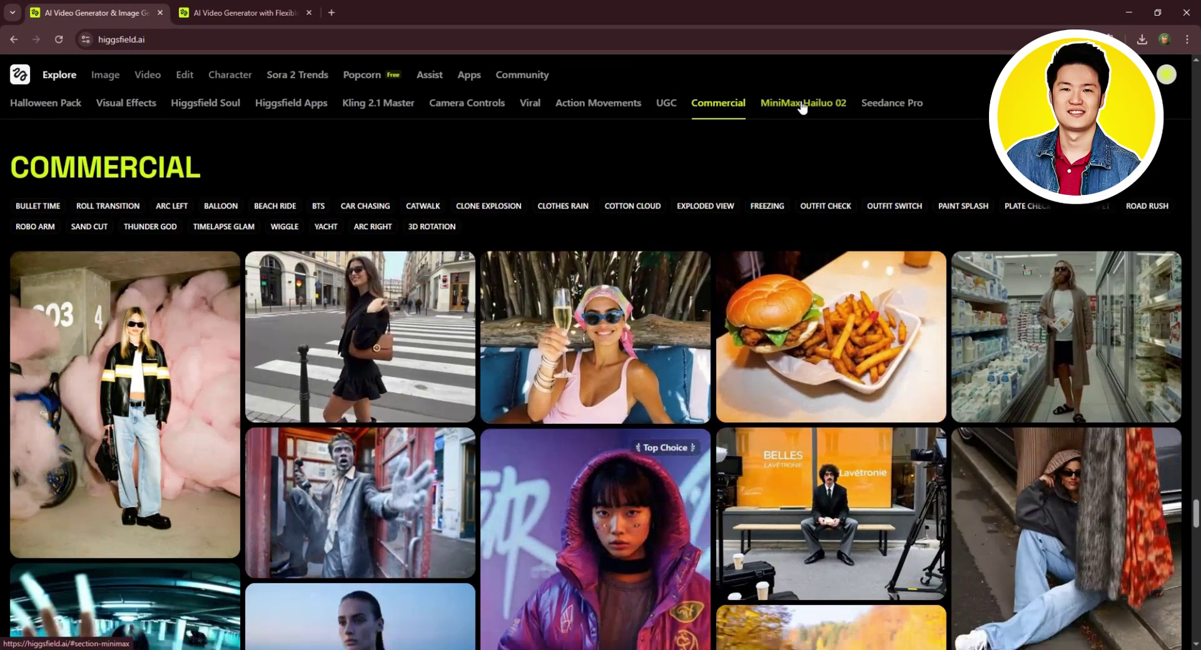
{"action": "left_click", "coordinate": [802, 103]}
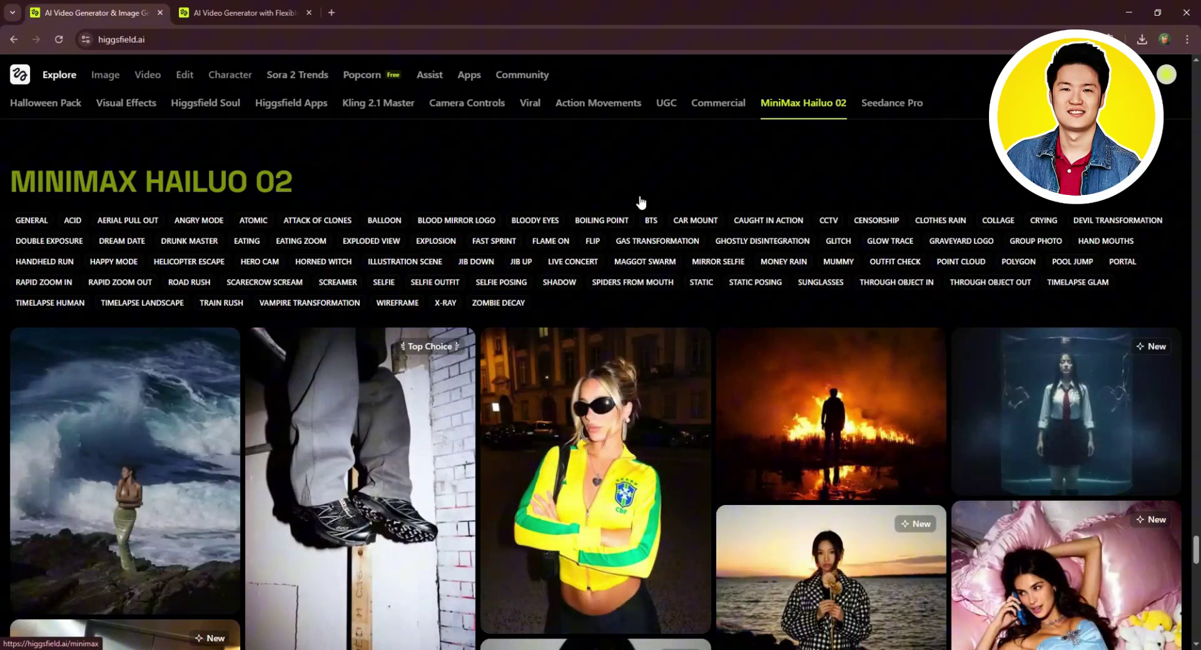
{"action": "left_click", "coordinate": [892, 103]}
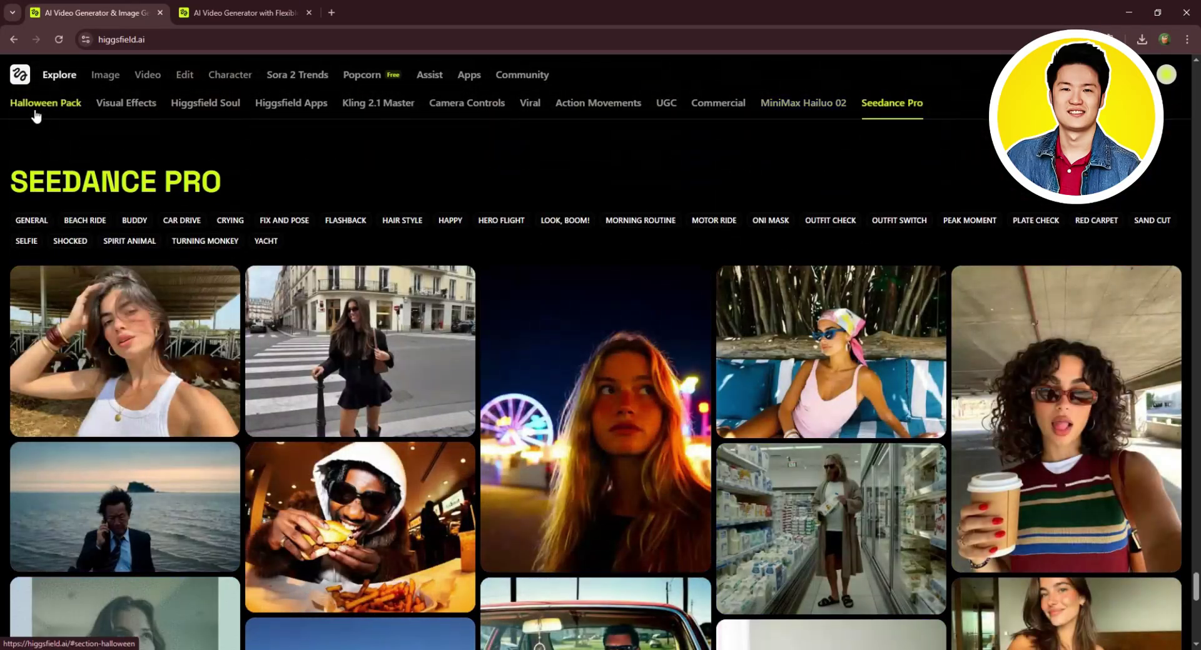
{"action": "left_click", "coordinate": [42, 104]}
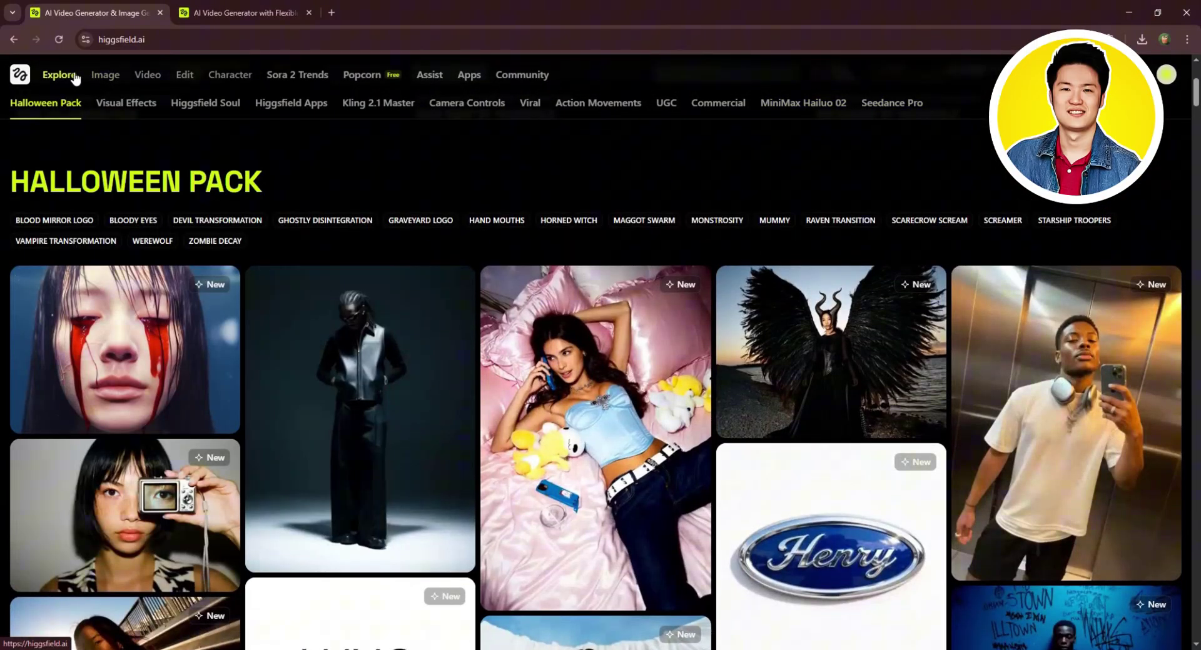
Step: Open Higgsfield Soul from Image > Create Image and upload the photo 's' from Downloads
{"action": "mouse_move", "coordinate": [105, 74]}
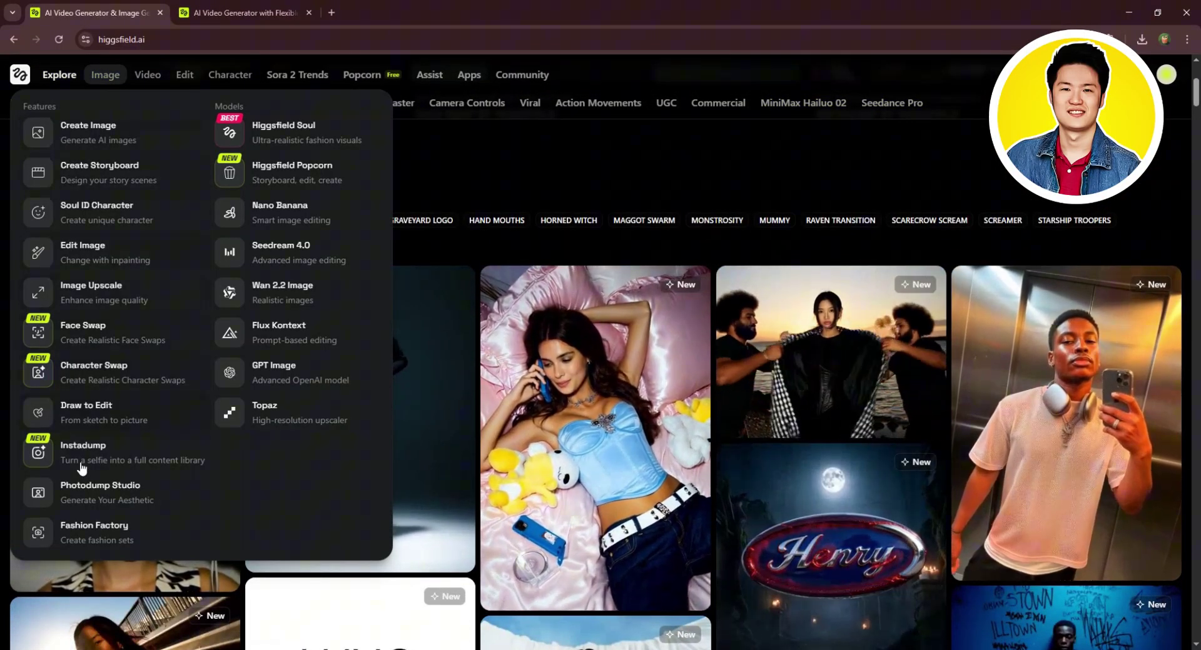
{"action": "left_click", "coordinate": [86, 137]}
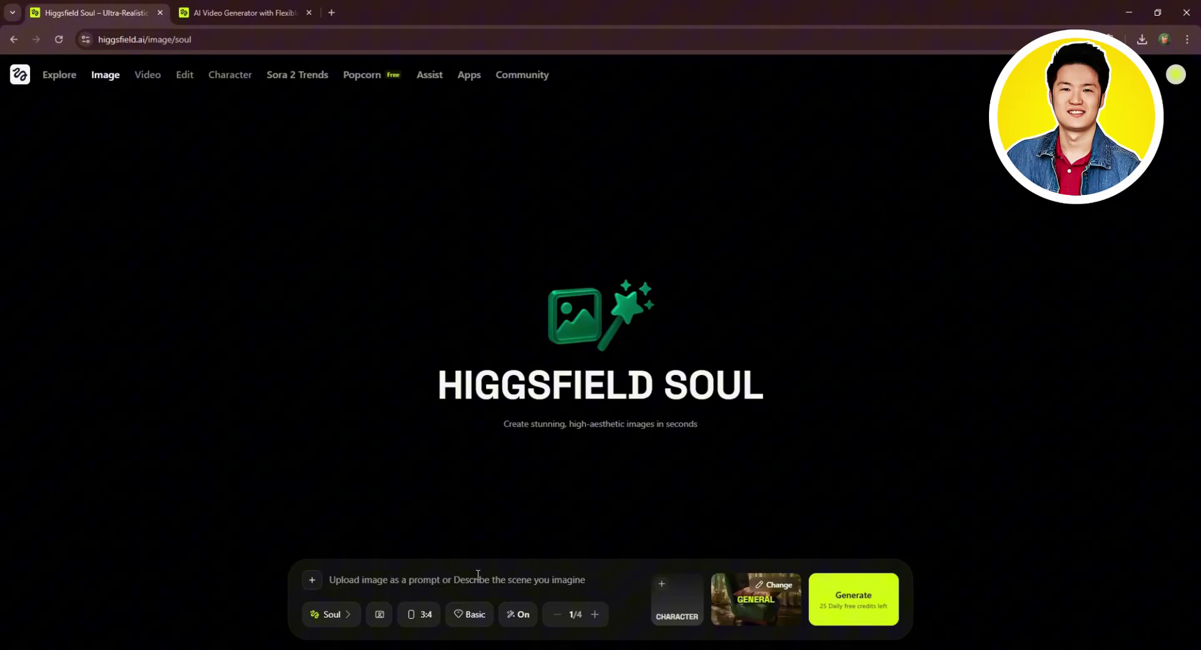
{"action": "left_click", "coordinate": [311, 580]}
{"action": "scroll", "coordinate": [319, 213], "scroll_direction": "down", "scroll_amount": 5}
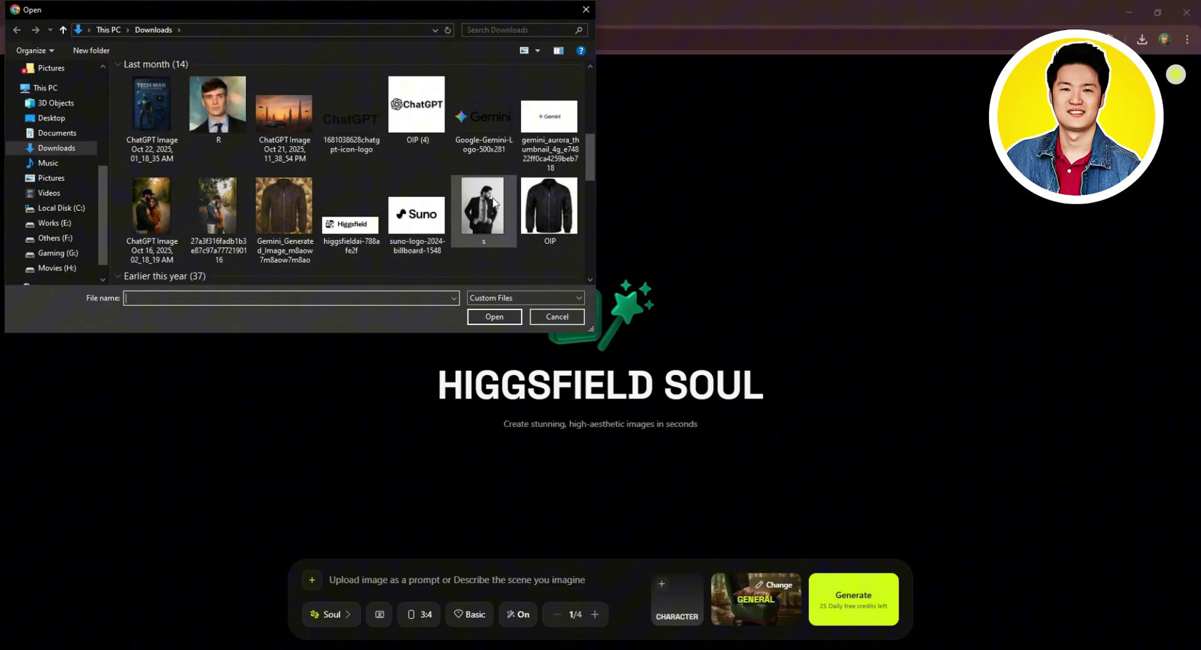
{"action": "left_click", "coordinate": [500, 214]}
{"action": "left_click", "coordinate": [494, 317]}
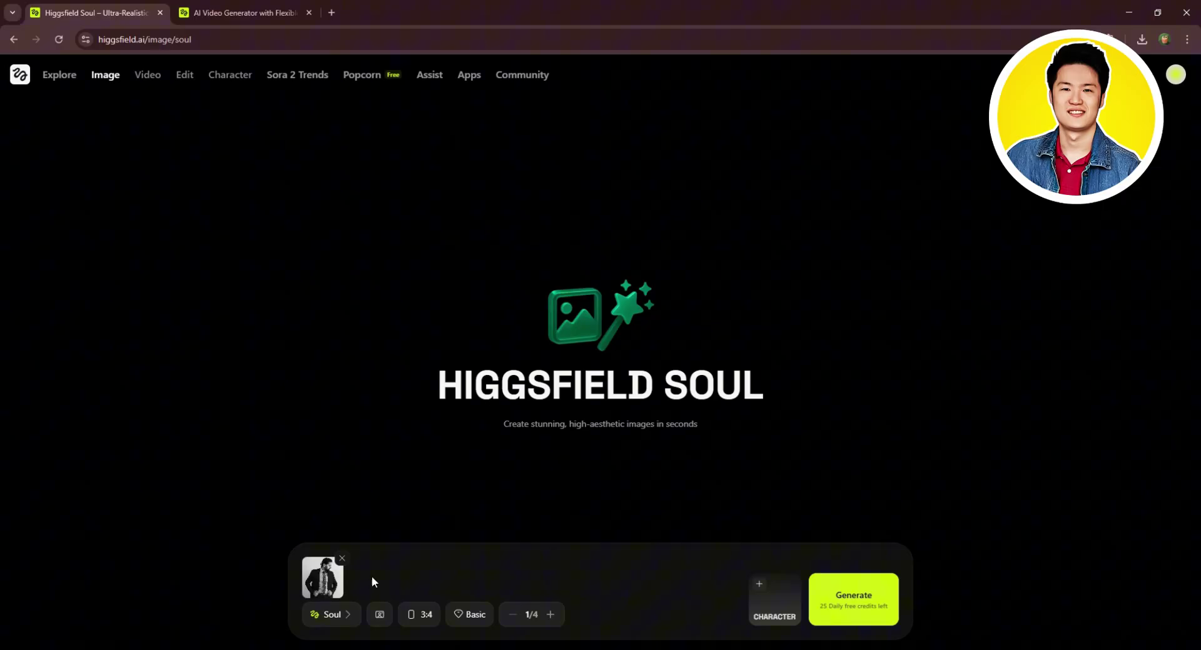
Step: Keep Higgsfield Soul as the model and change the aspect ratio from 3:4 to 1:1
{"action": "left_click", "coordinate": [321, 616]}
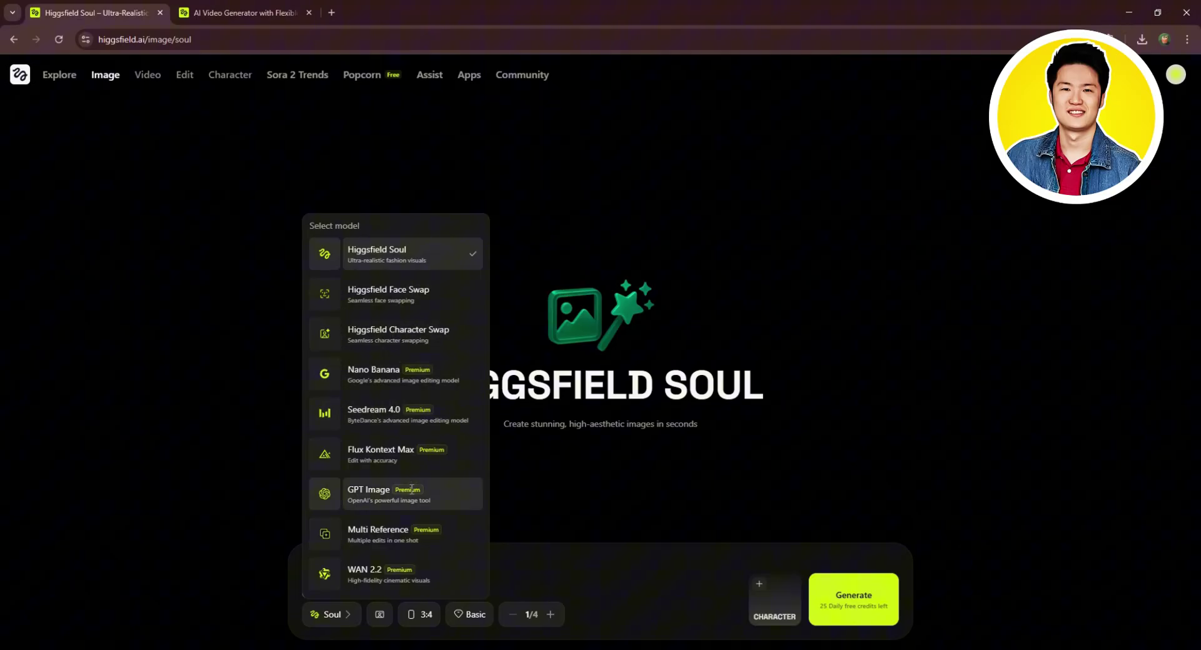
{"action": "left_click", "coordinate": [518, 538]}
{"action": "key", "text": "ctrl+v"}
{"action": "left_click", "coordinate": [383, 614]}
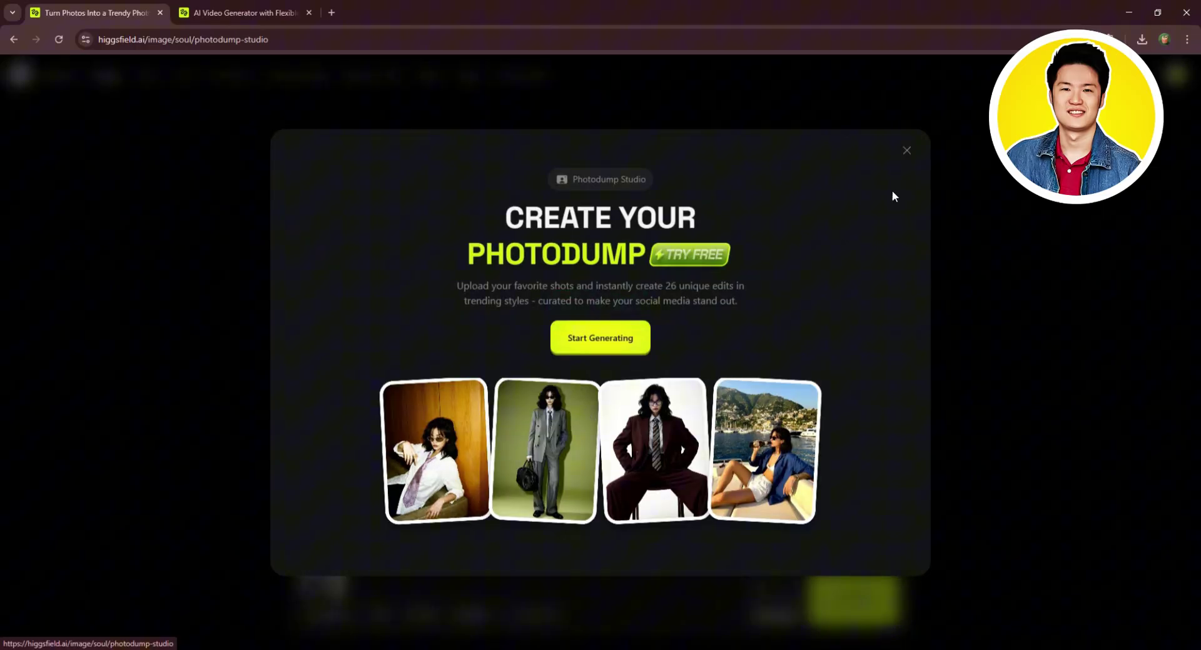
{"action": "left_click", "coordinate": [905, 151]}
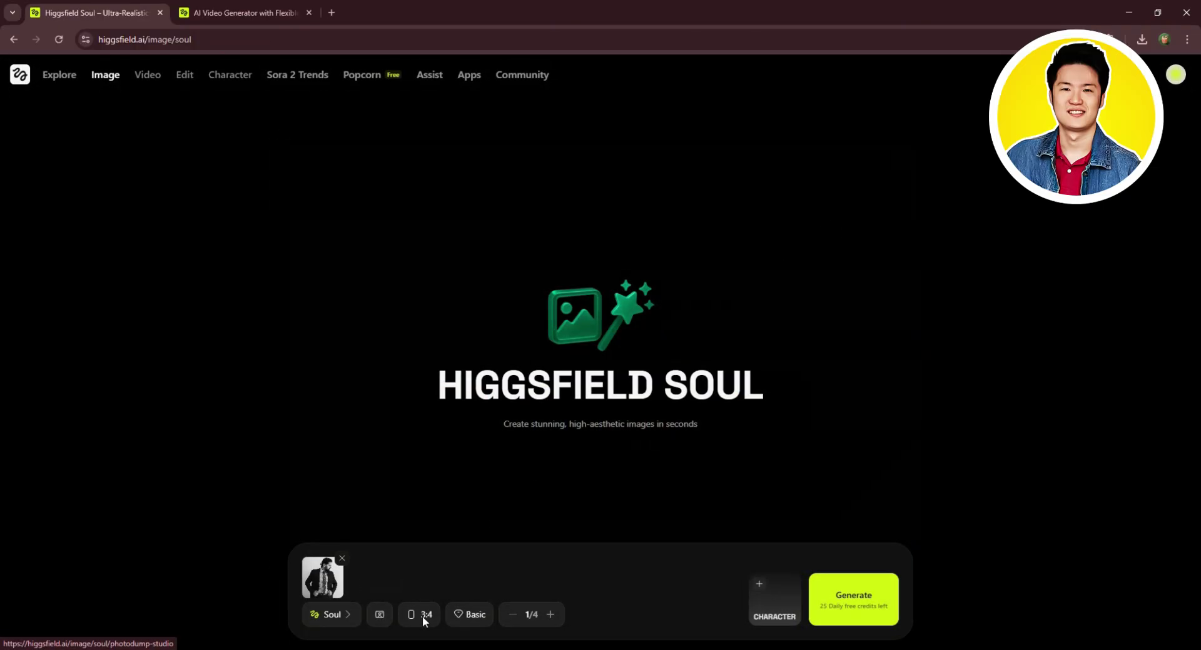
{"action": "left_click", "coordinate": [422, 618]}
{"action": "left_click", "coordinate": [444, 494]}
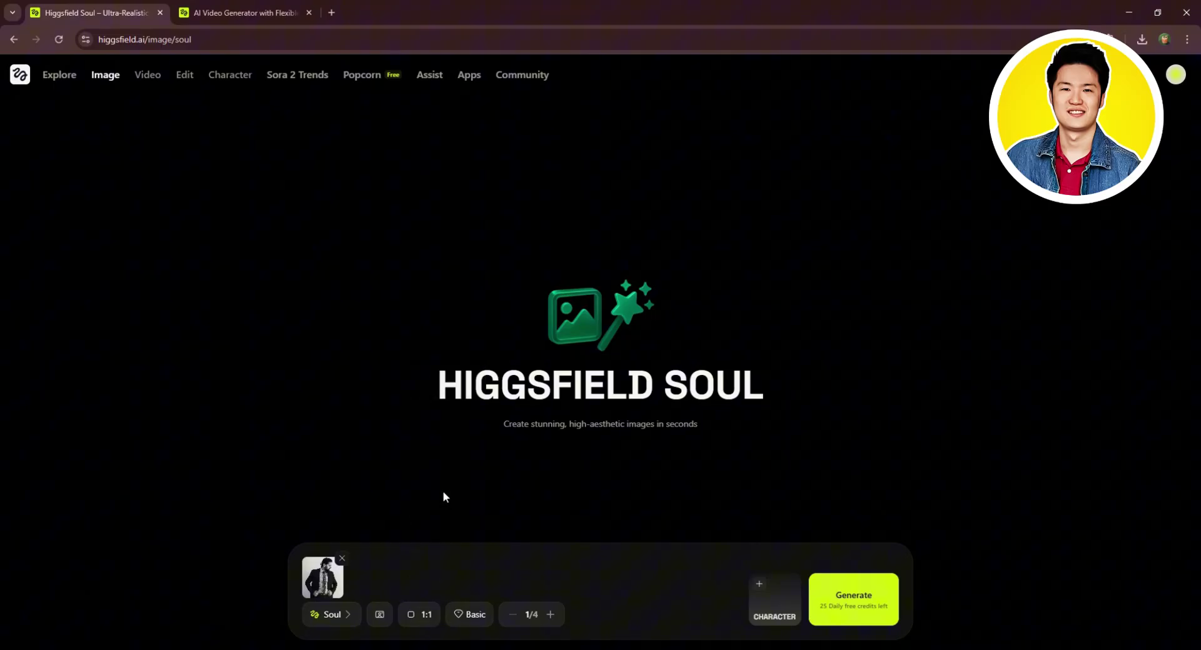
{"action": "left_click", "coordinate": [479, 617]}
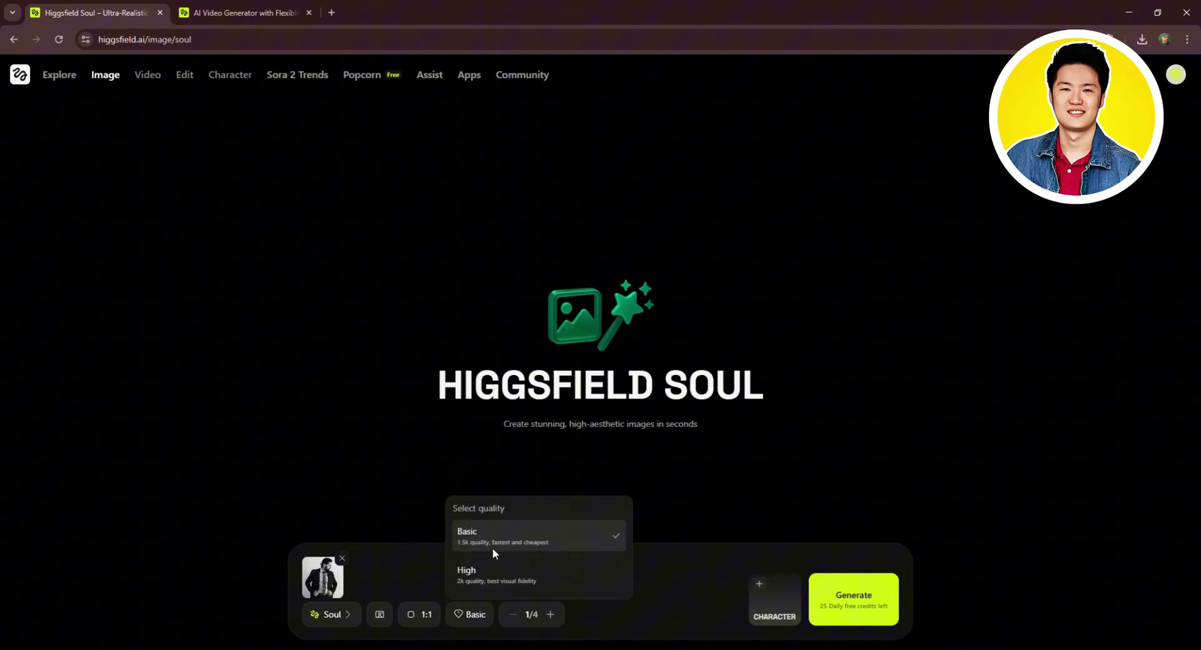
{"action": "left_click", "coordinate": [651, 572]}
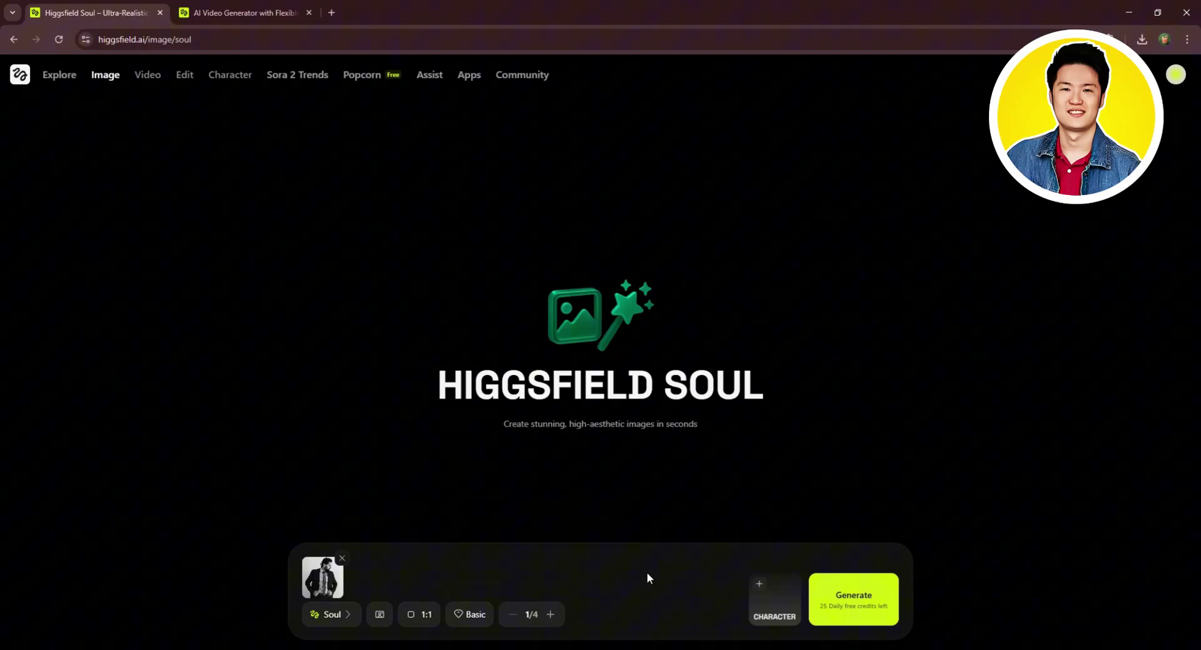
Step: Generate the Soul image, producing a black-and-white portrait of the bearded man in a suit
{"action": "left_click", "coordinate": [870, 600]}
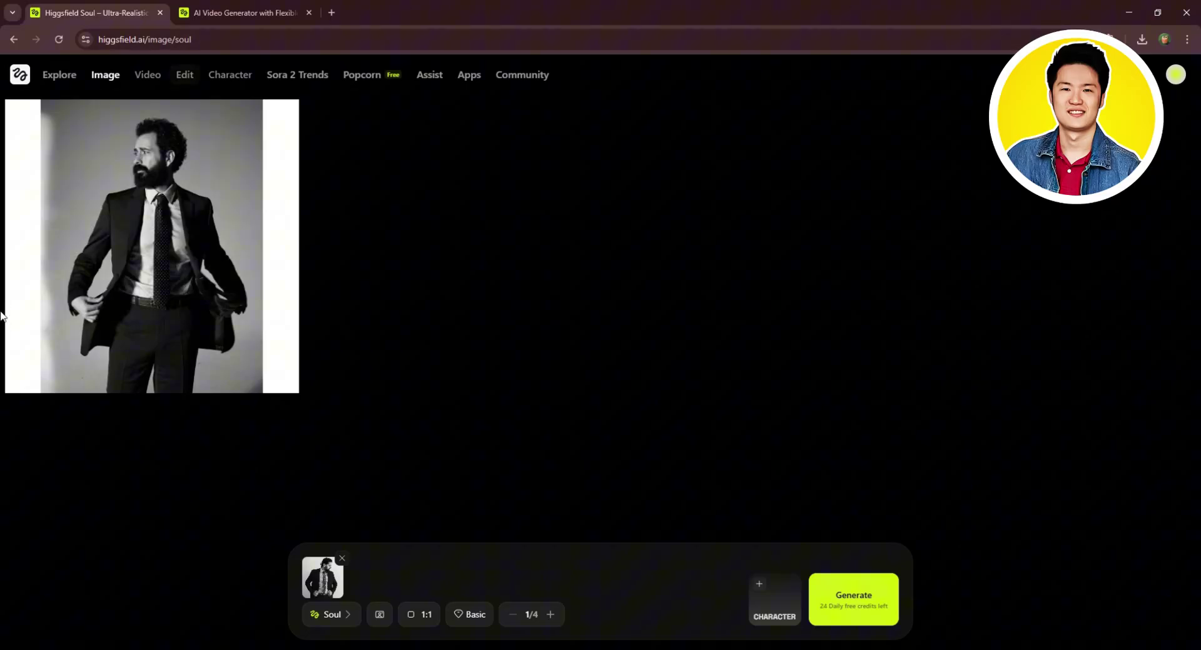
{"action": "mouse_move", "coordinate": [150, 257]}
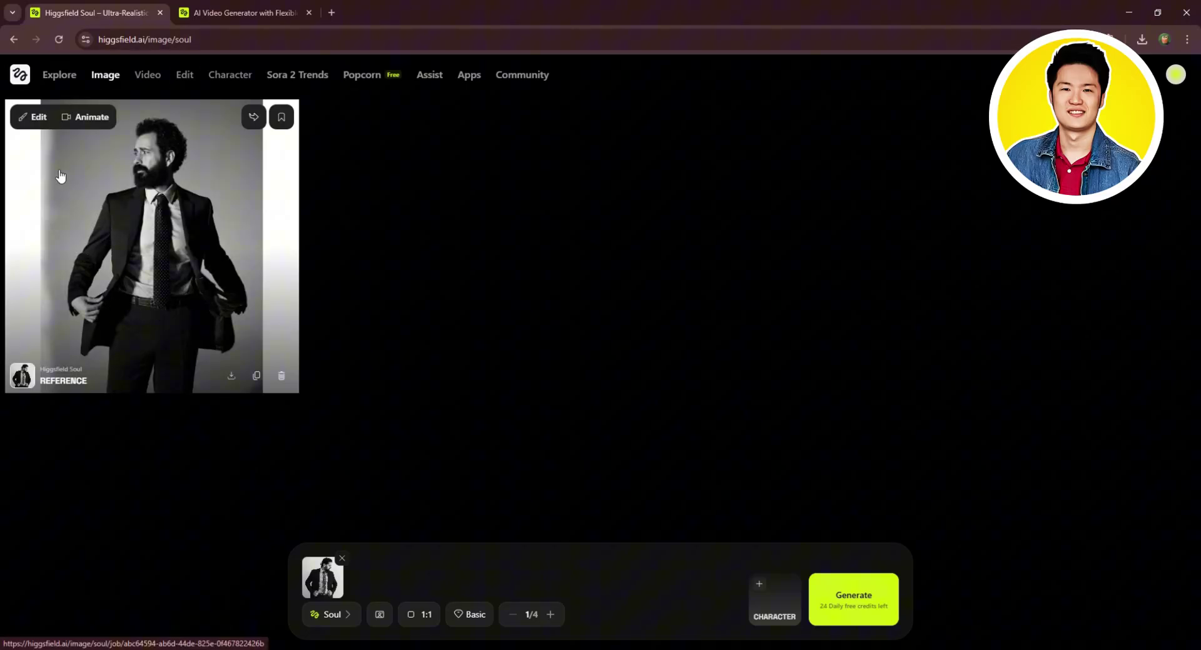
Step: Open the Animate options and enter a prompt about an explosion behind a cast taking a photo
{"action": "left_click", "coordinate": [83, 117]}
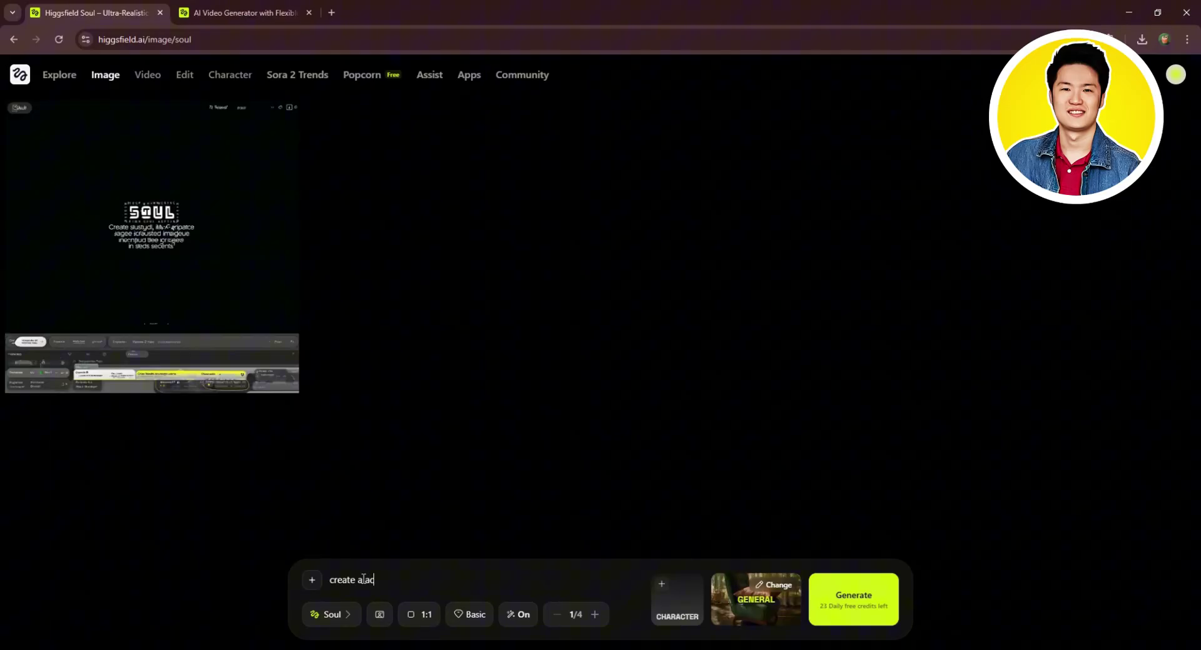
{"action": "type", "text": "on scene where a explosion"}
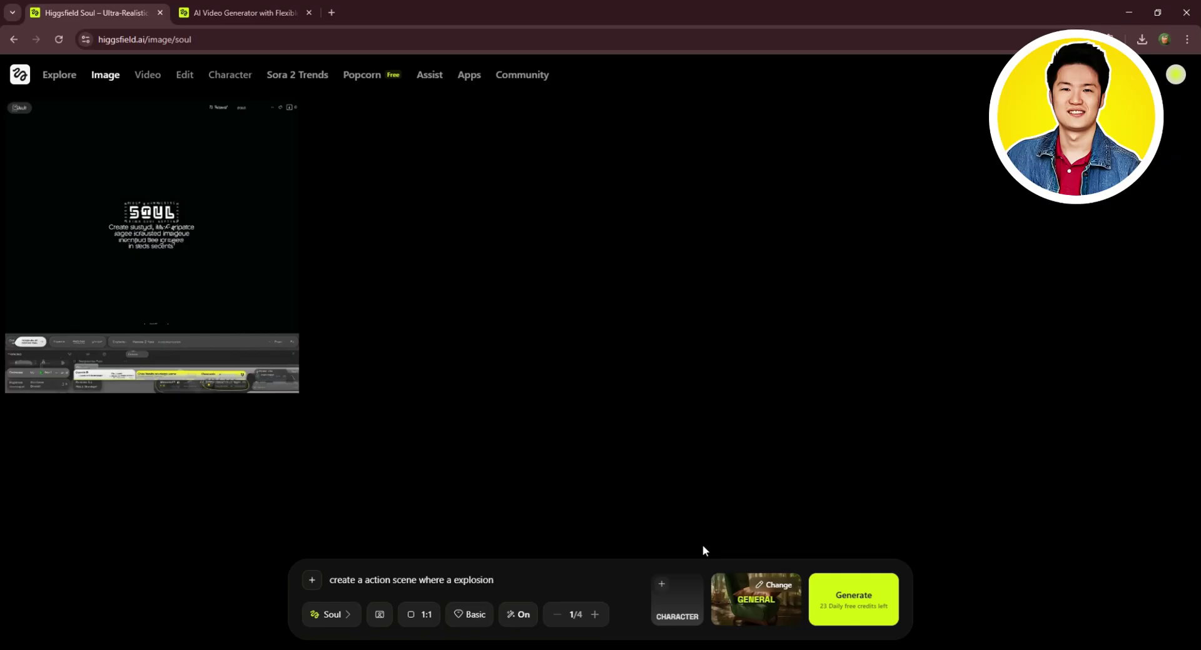
{"action": "type", "text": " is occured in the background"}
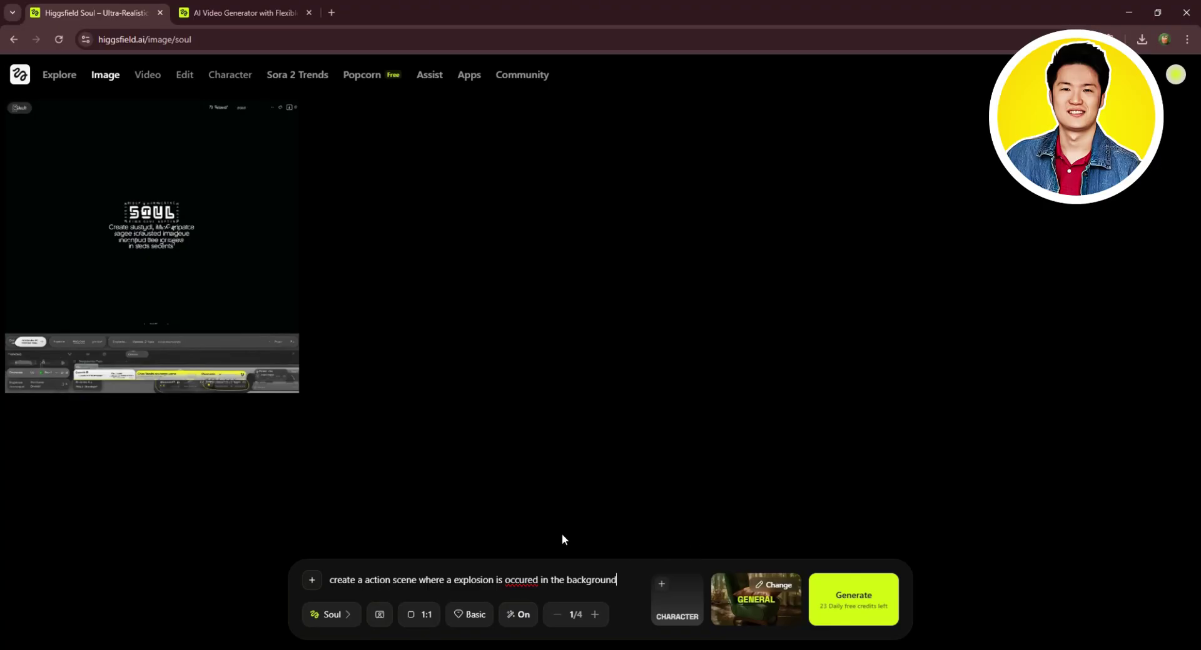
{"action": "type", "text": " of a "}
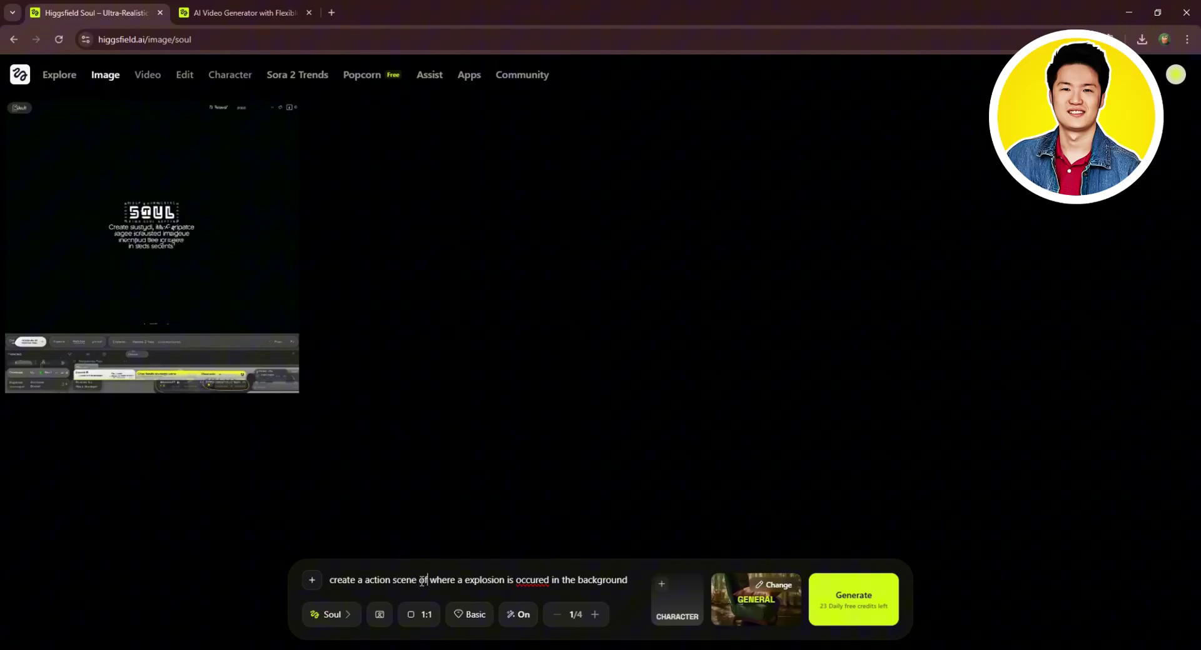
{"action": "type", "text": "cast"}
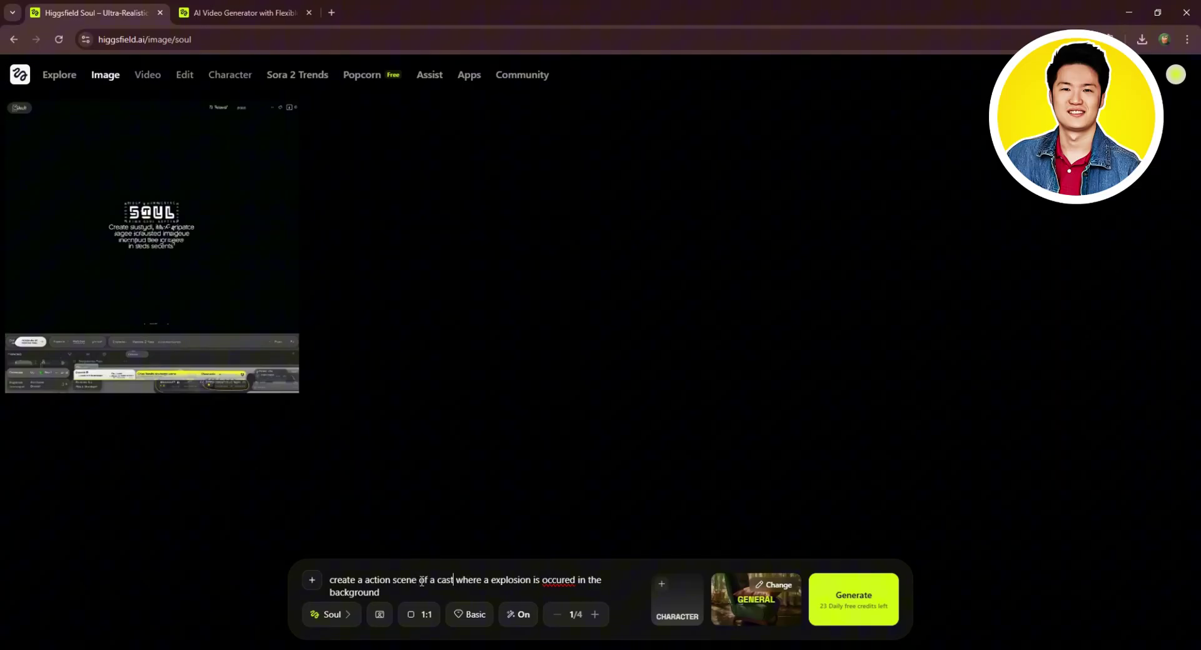
{"action": "type", "text": " taking "}
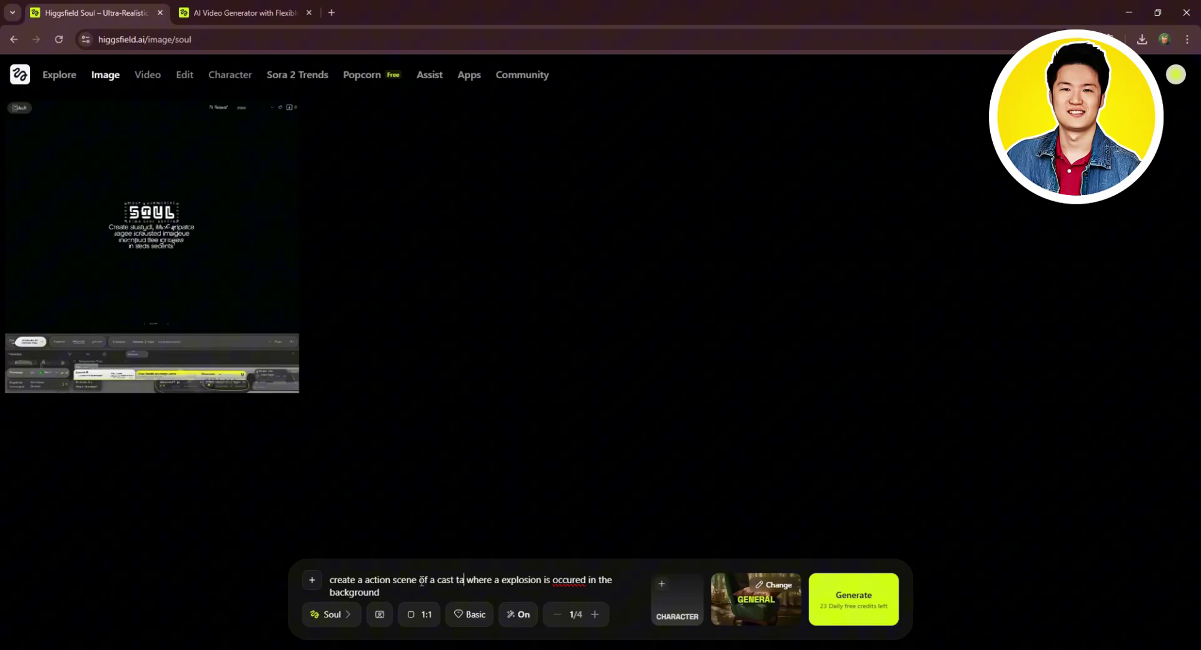
{"action": "type", "text": "a "}
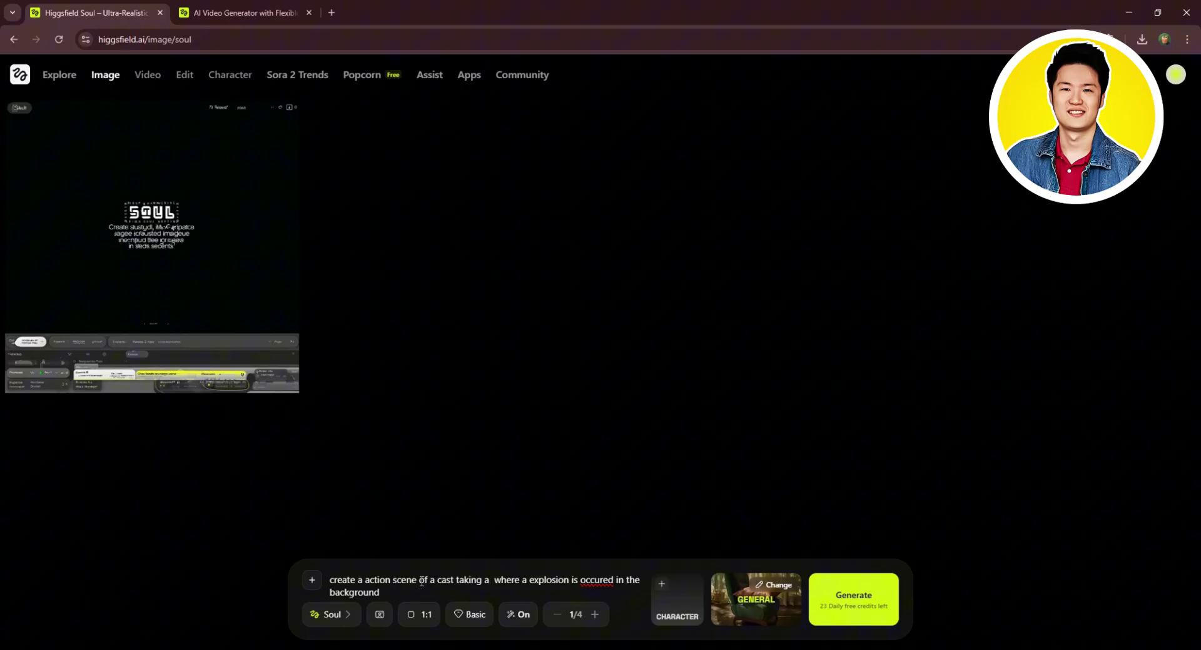
{"action": "type", "text": "photo"}
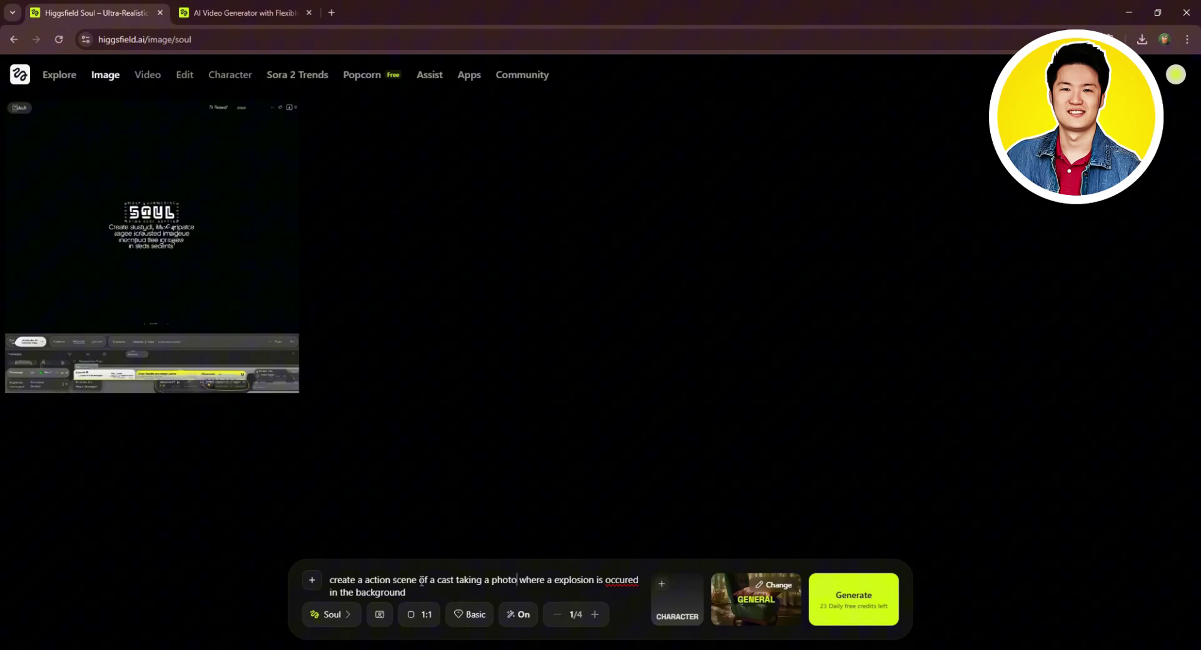
{"action": "left_click", "coordinate": [631, 581]}
Step: Fix the misspelt 'occured' in the prompt and generate the explosion action scene image
{"action": "double_click", "coordinate": [624, 585]}
{"action": "left_click", "coordinate": [624, 583]}
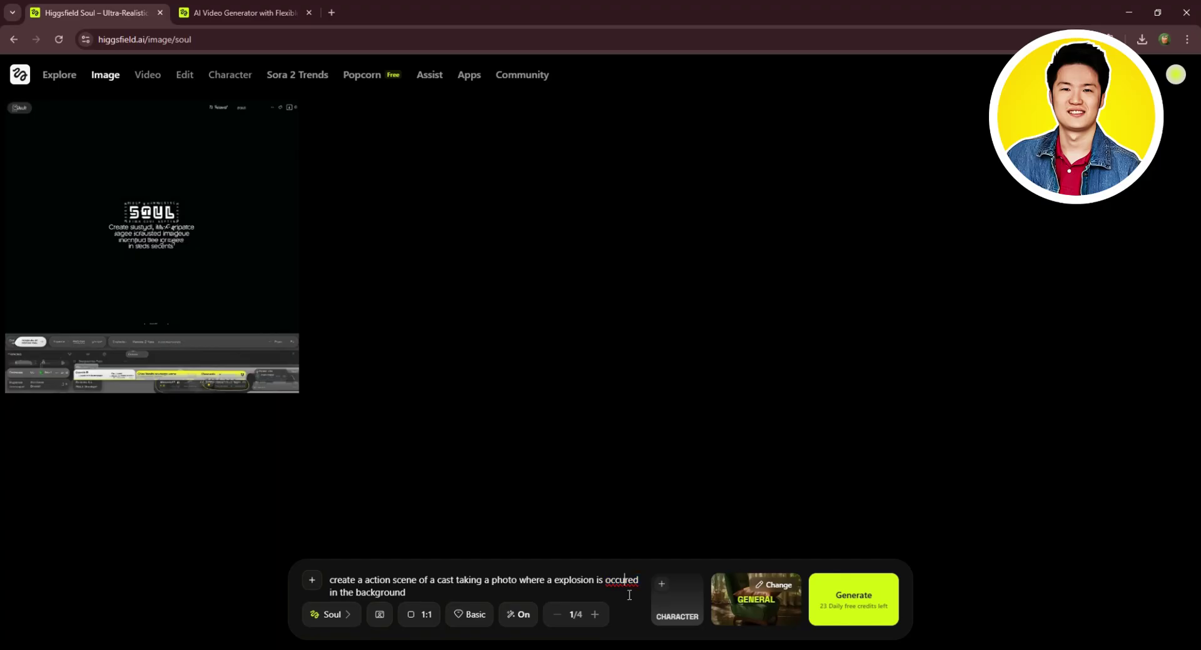
{"action": "left_click", "coordinate": [843, 601]}
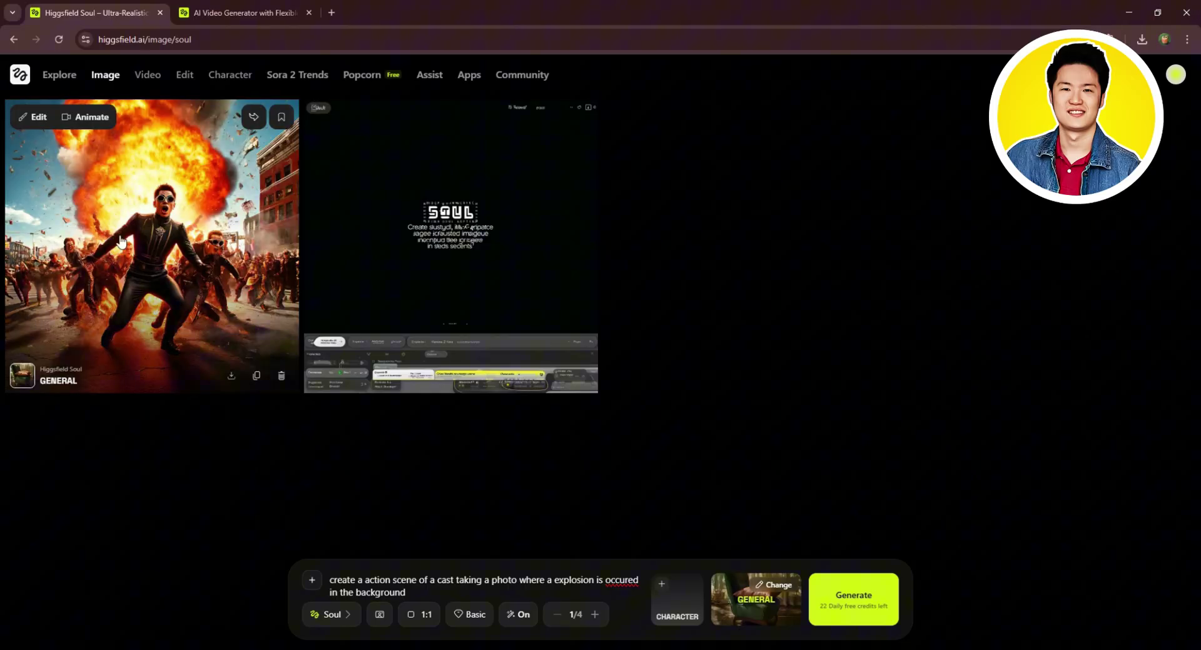
Step: Open the explosion image and enter the edit instruction 'make it into a single person shot'
{"action": "left_click", "coordinate": [204, 256]}
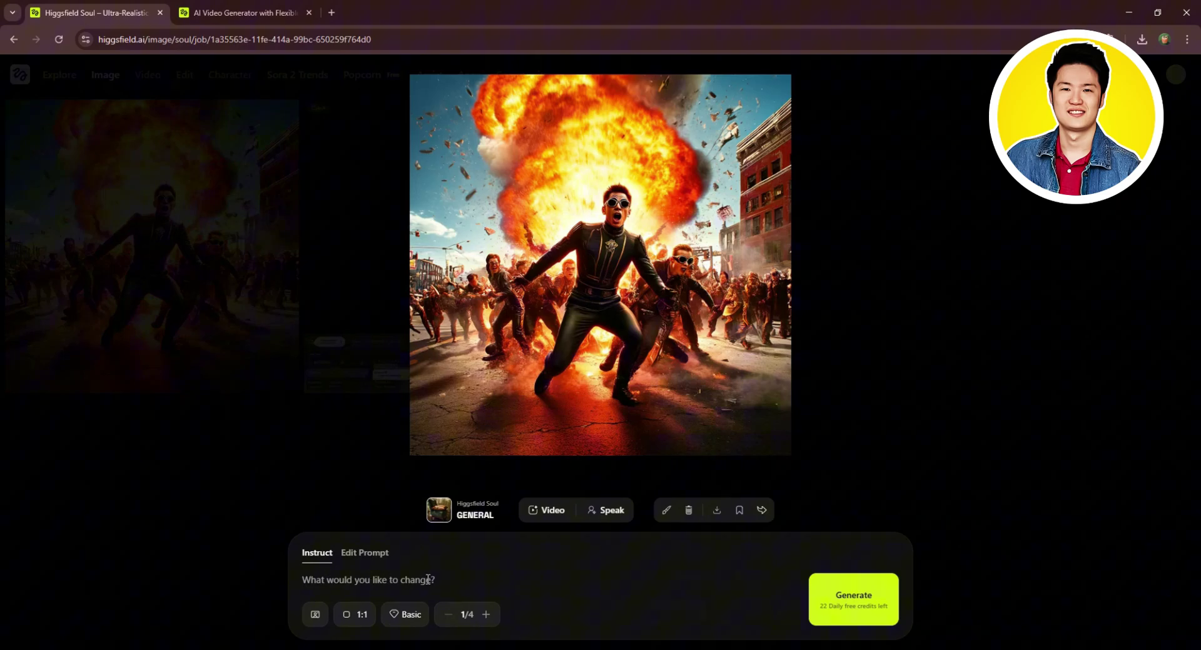
{"action": "left_click", "coordinate": [334, 578]}
{"action": "type", "text": "make it into a single person shot"}
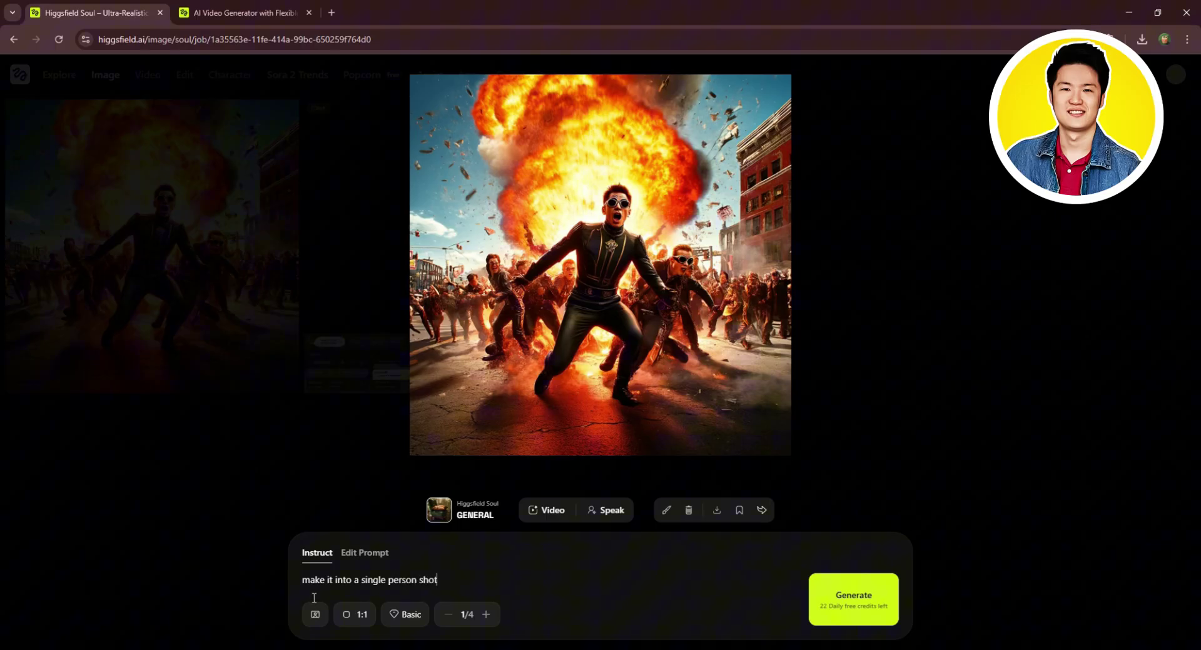
Step: Check the aspect ratio, quality and batch options, keeping 1:1 and Basic, and dismiss the pricing offer
{"action": "left_click", "coordinate": [364, 615]}
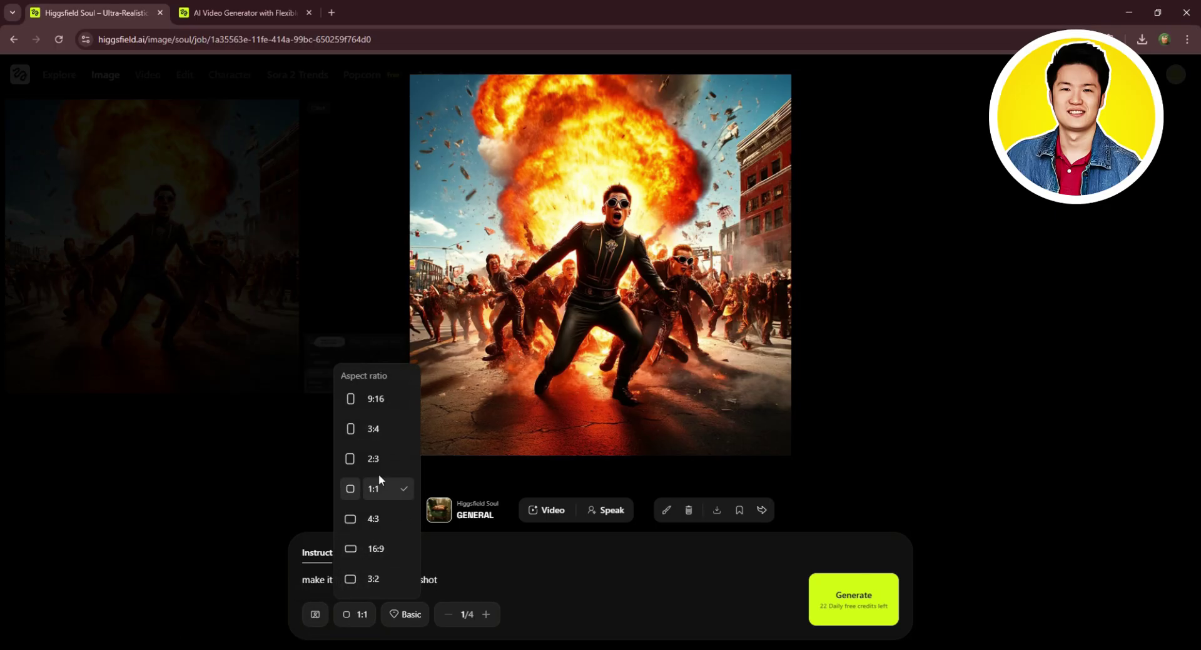
{"action": "left_click", "coordinate": [411, 616]}
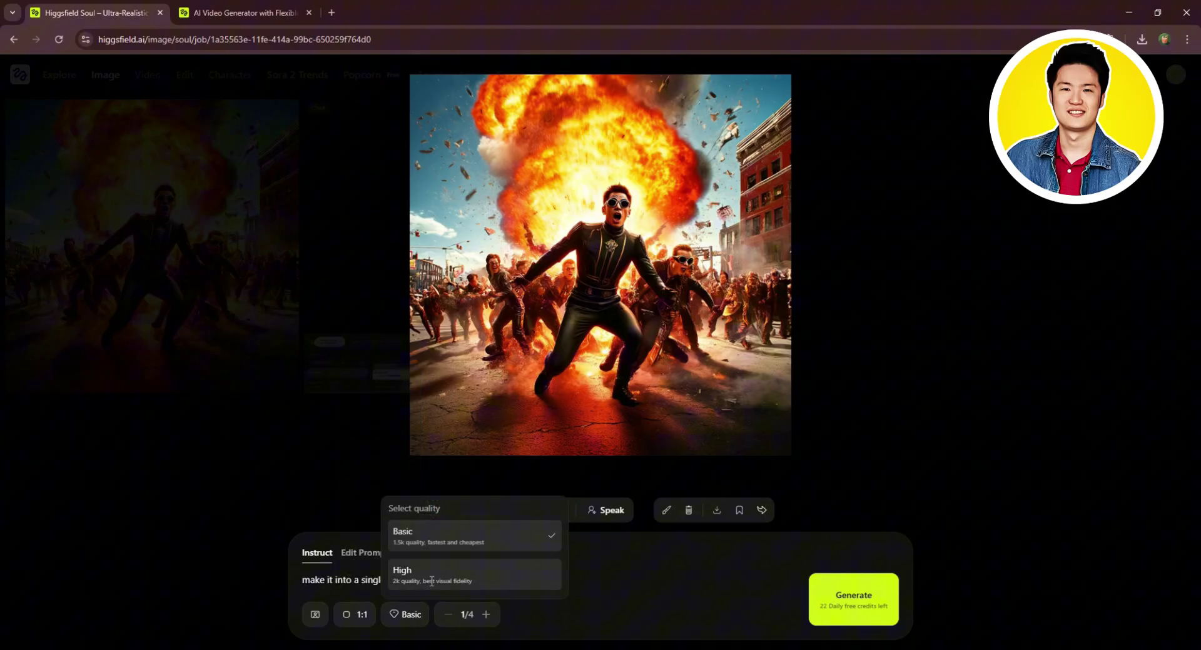
{"action": "left_click", "coordinate": [486, 615]}
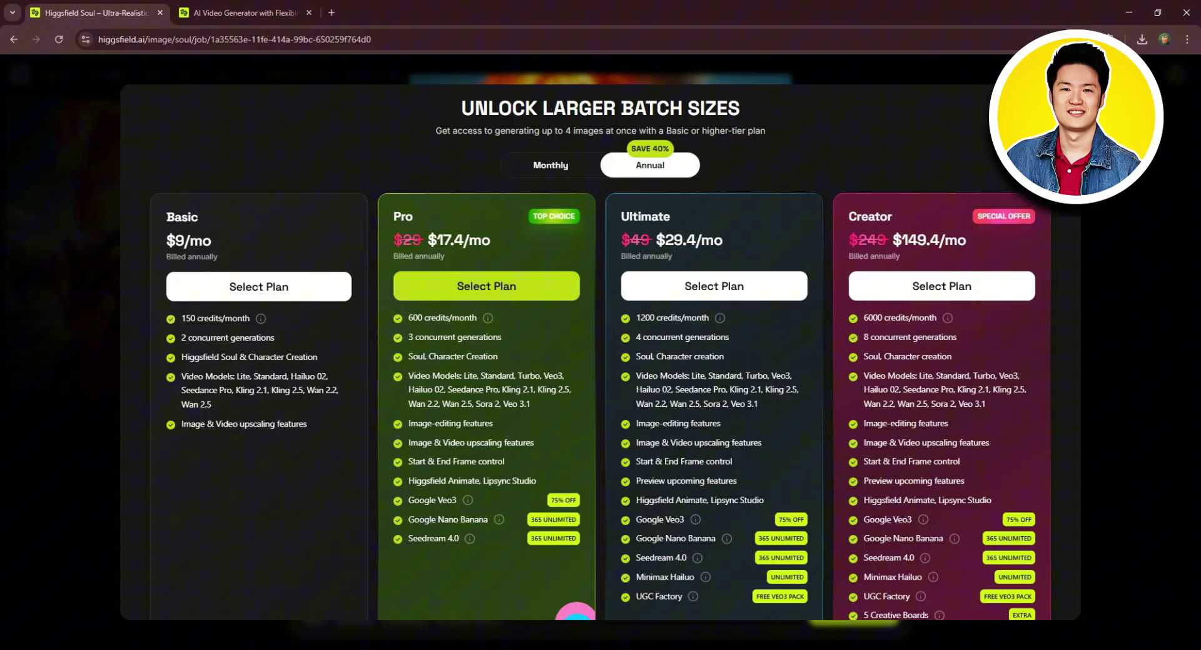
{"action": "key", "text": "Escape"}
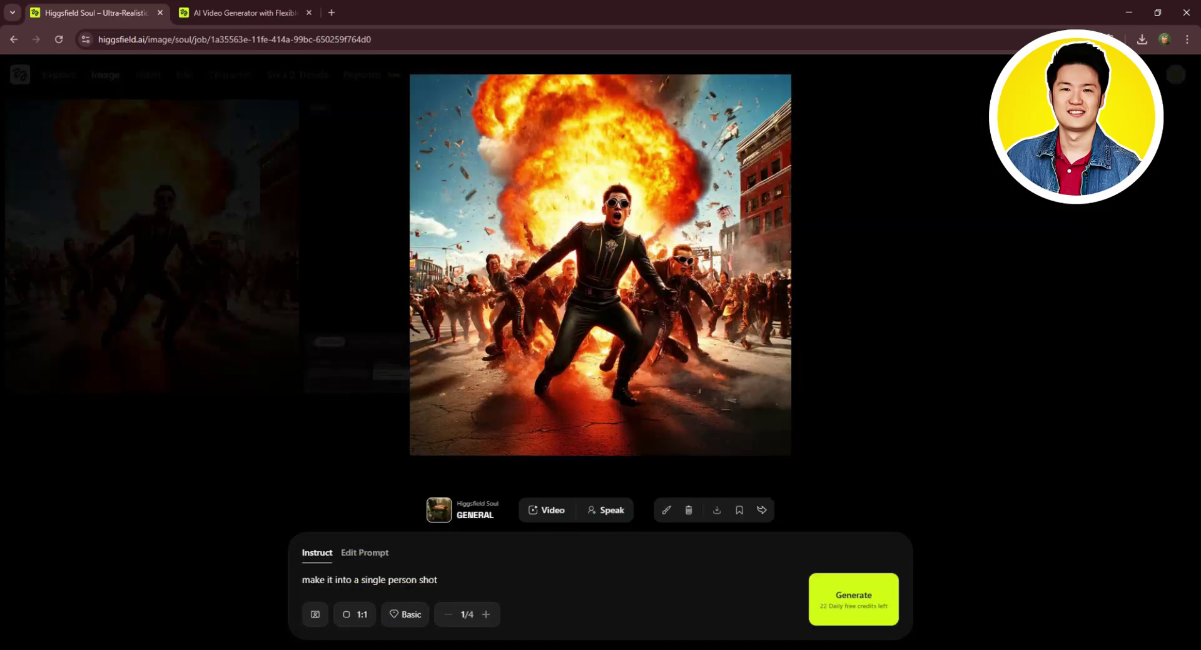
Step: Generate the single-person edit, open the new image and read its full Edit Prompt text
{"action": "left_click", "coordinate": [843, 599]}
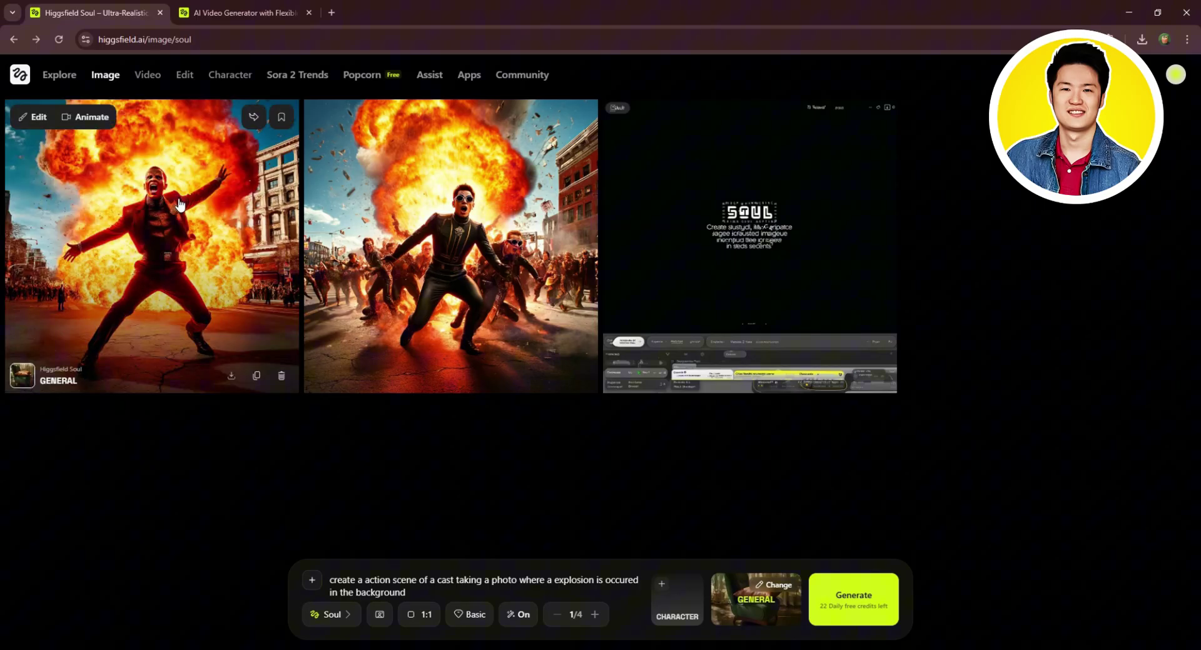
{"action": "left_click", "coordinate": [163, 251]}
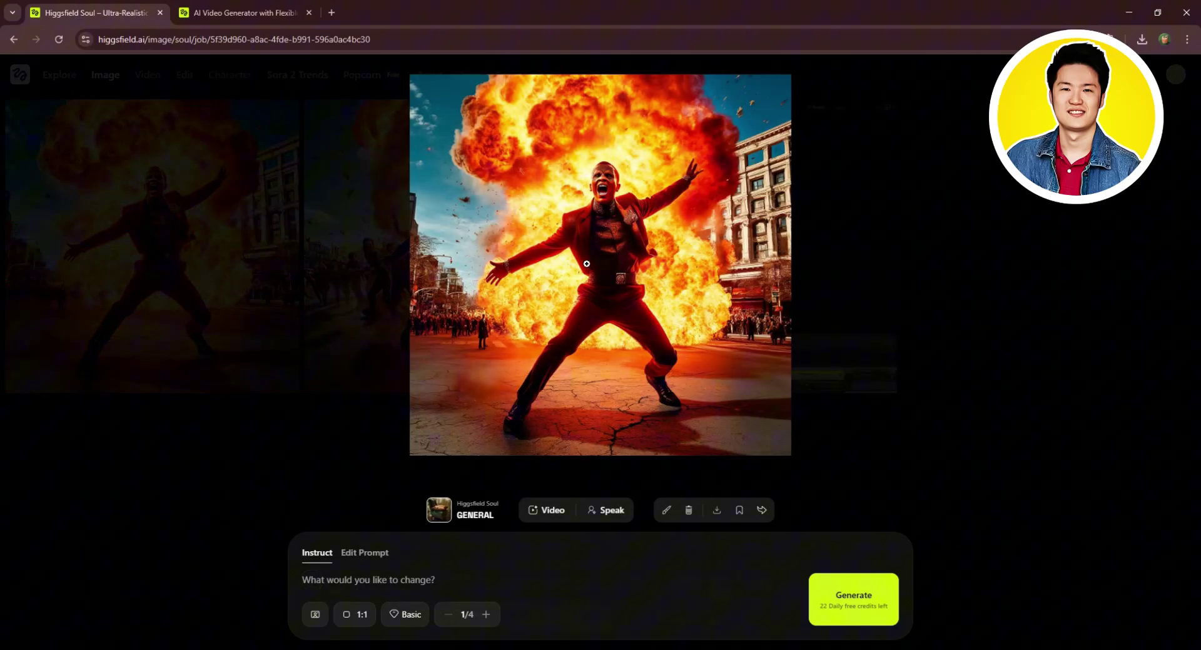
{"action": "left_click", "coordinate": [365, 553]}
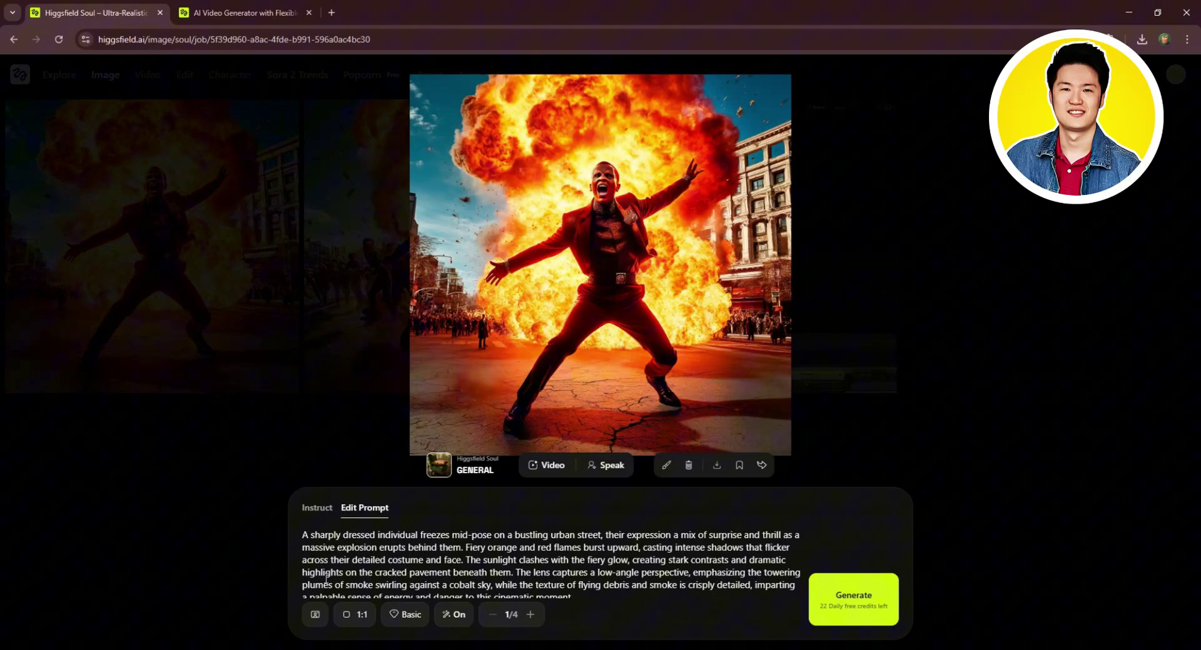
{"action": "scroll", "coordinate": [446, 567], "scroll_direction": "down", "scroll_amount": 1}
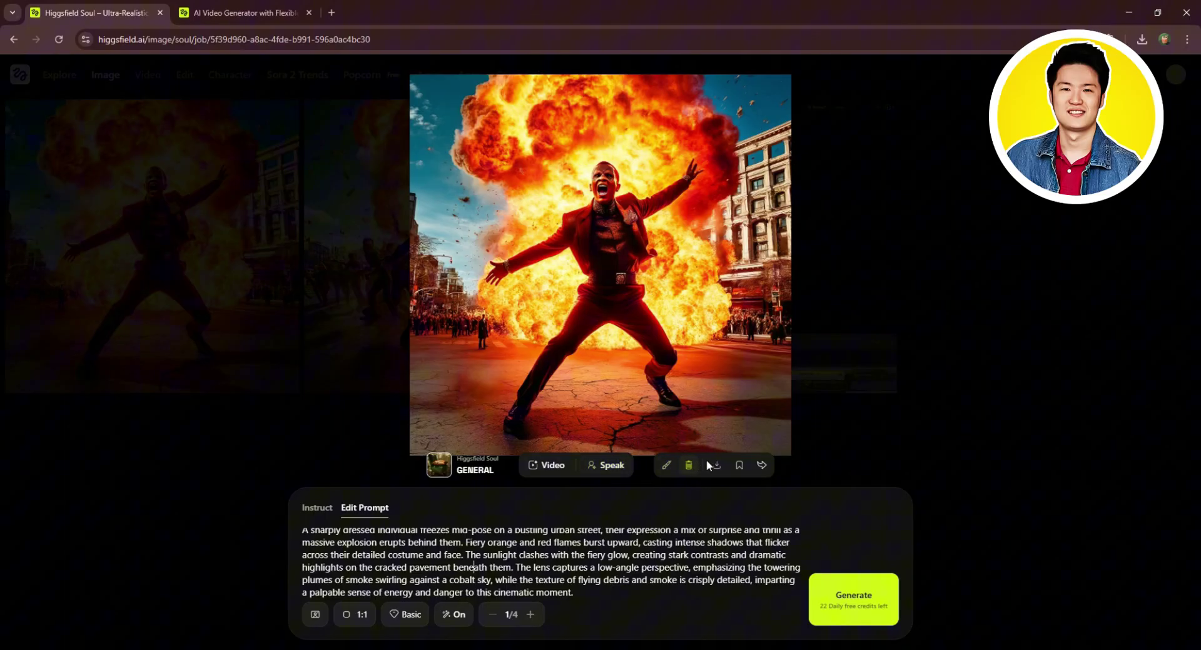
Step: Back in the gallery, start a new board from the single-person explosion image's bookmark menu
{"action": "left_click", "coordinate": [962, 232]}
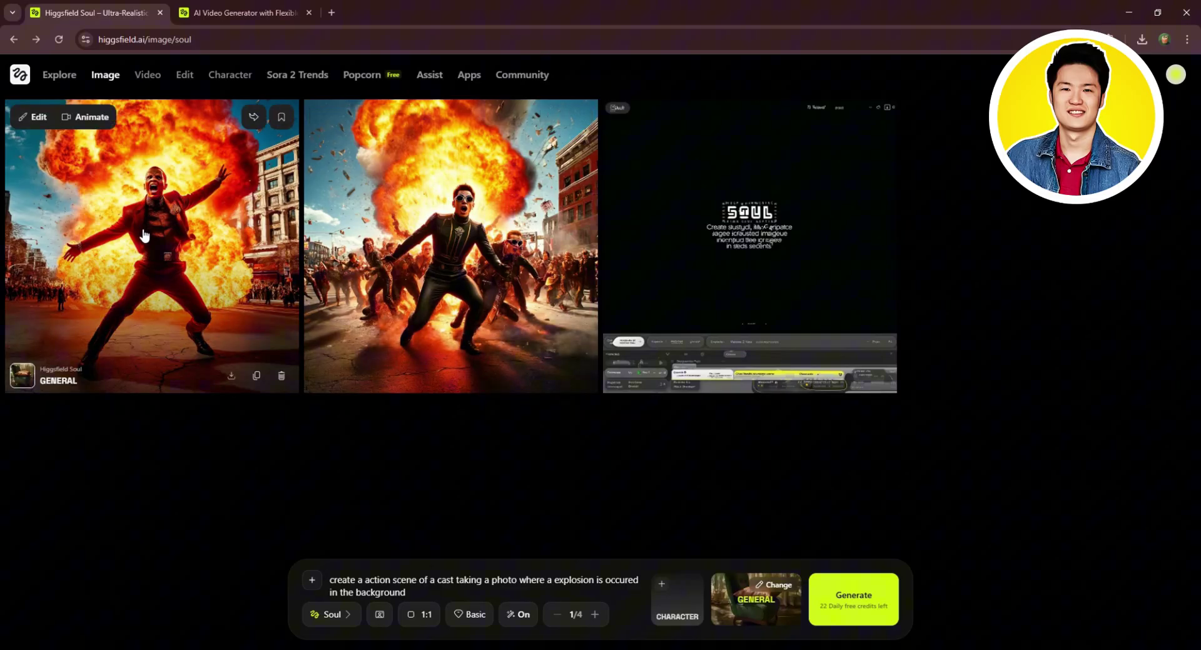
{"action": "mouse_move", "coordinate": [85, 120]}
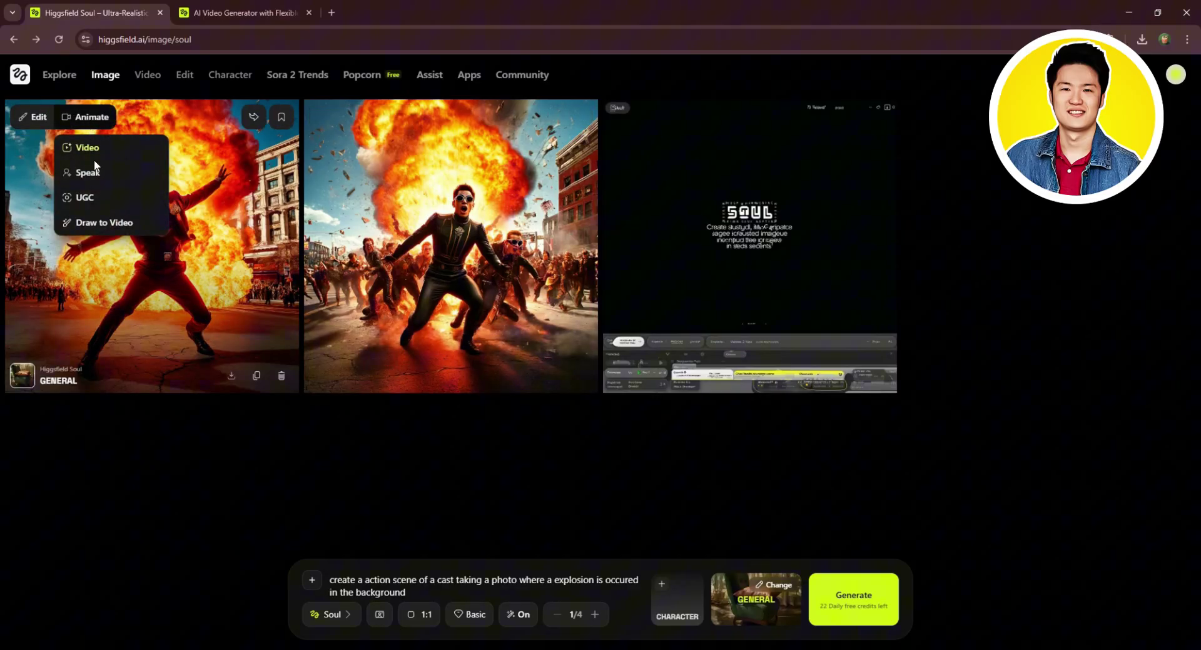
{"action": "left_click", "coordinate": [281, 117]}
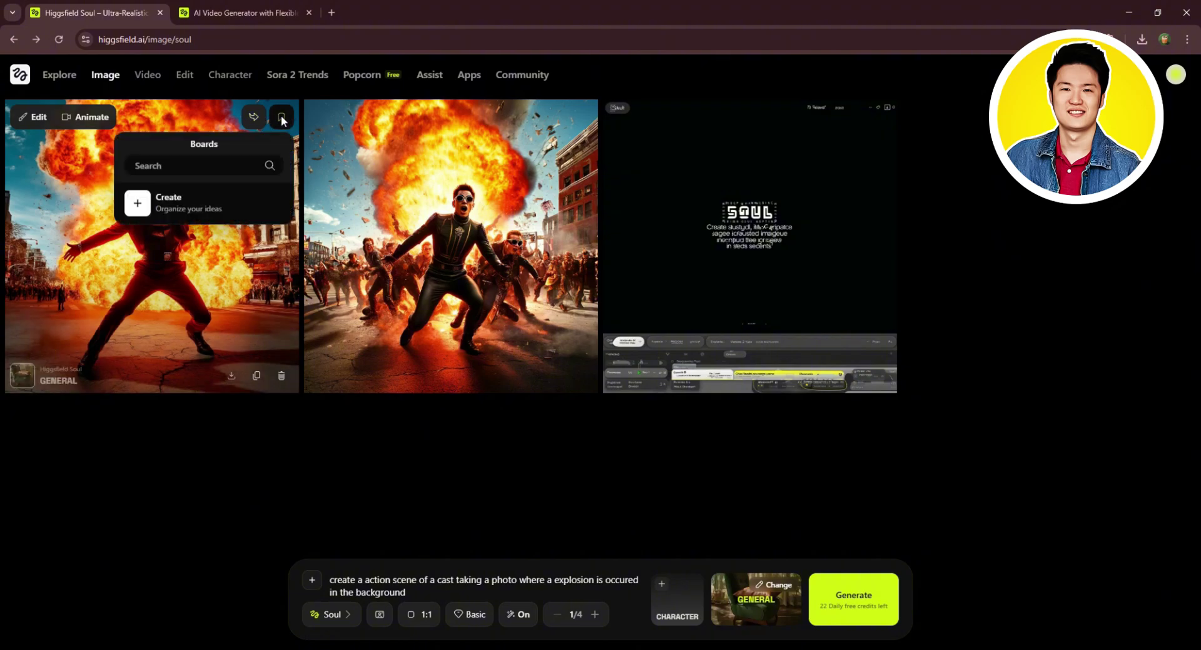
{"action": "left_click", "coordinate": [179, 204]}
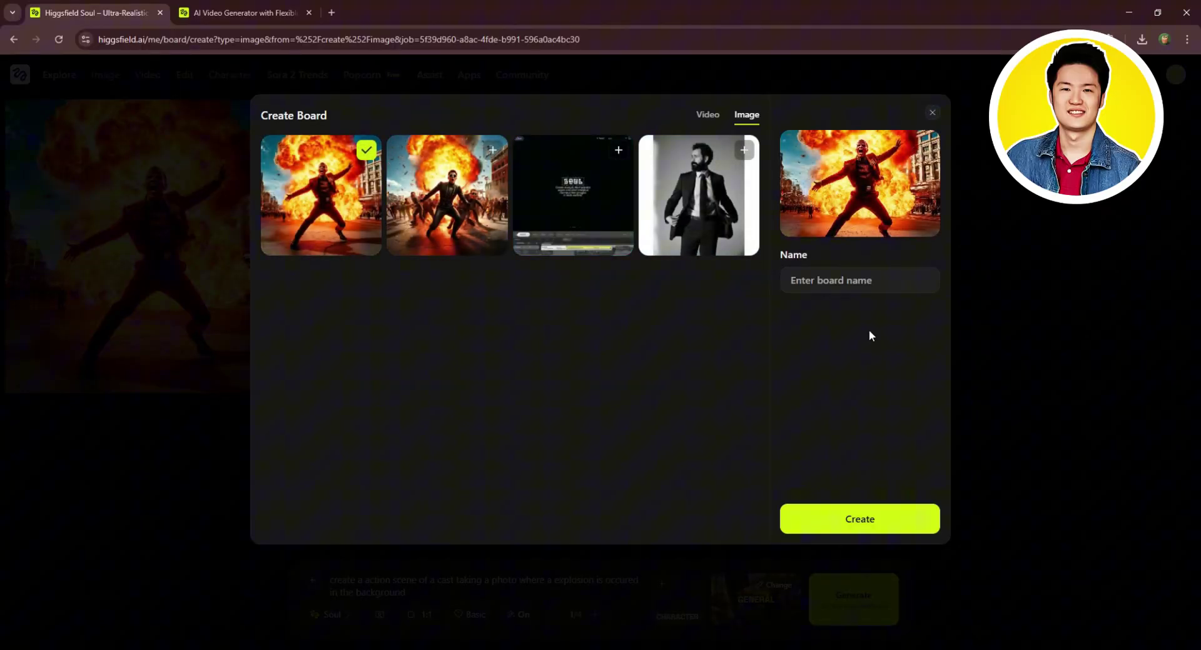
Step: Try creating a board named 'My Responder', then dismiss the upgrade page and board dialog
{"action": "left_click", "coordinate": [833, 283]}
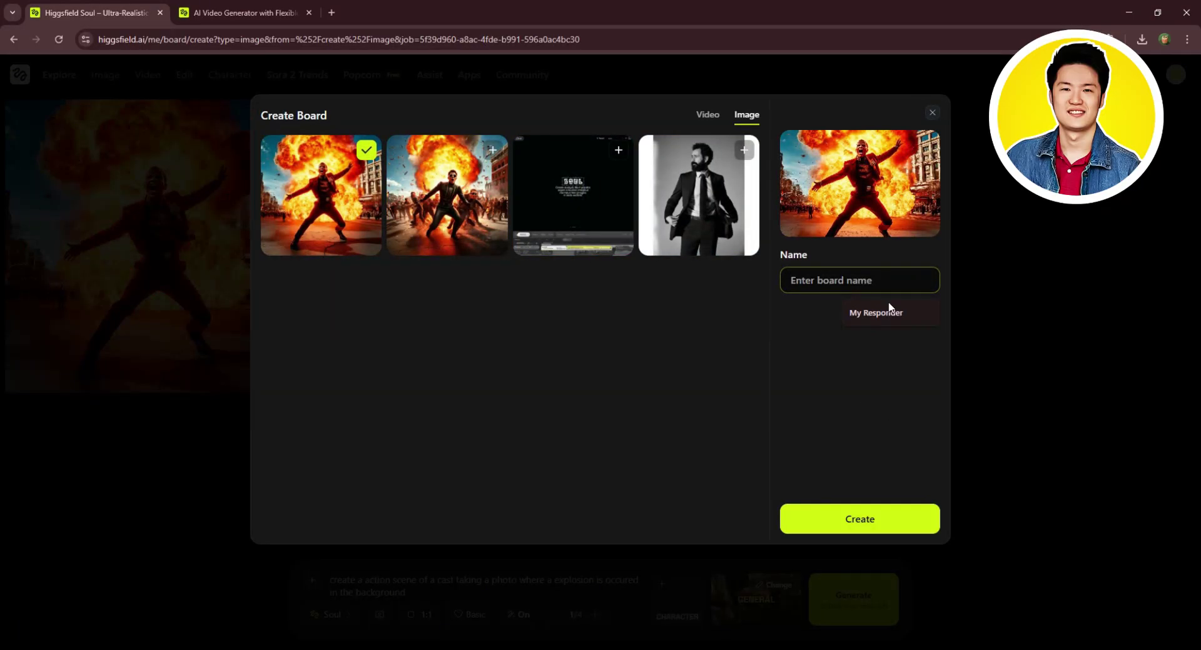
{"action": "left_click", "coordinate": [888, 313]}
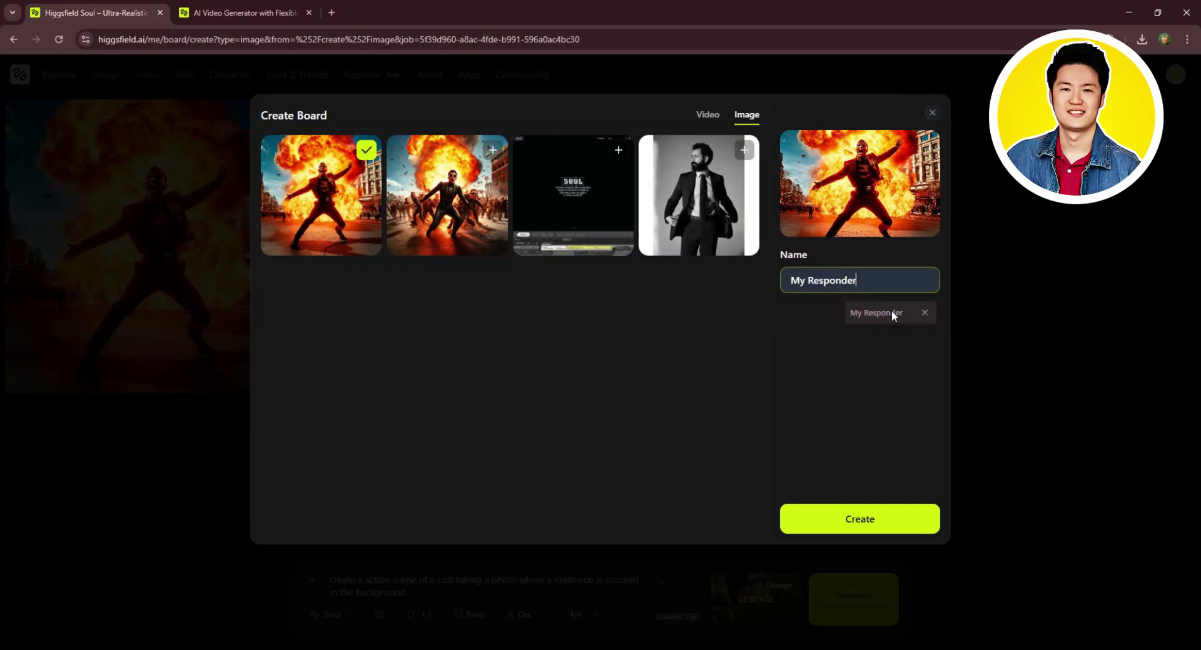
{"action": "left_click", "coordinate": [852, 514]}
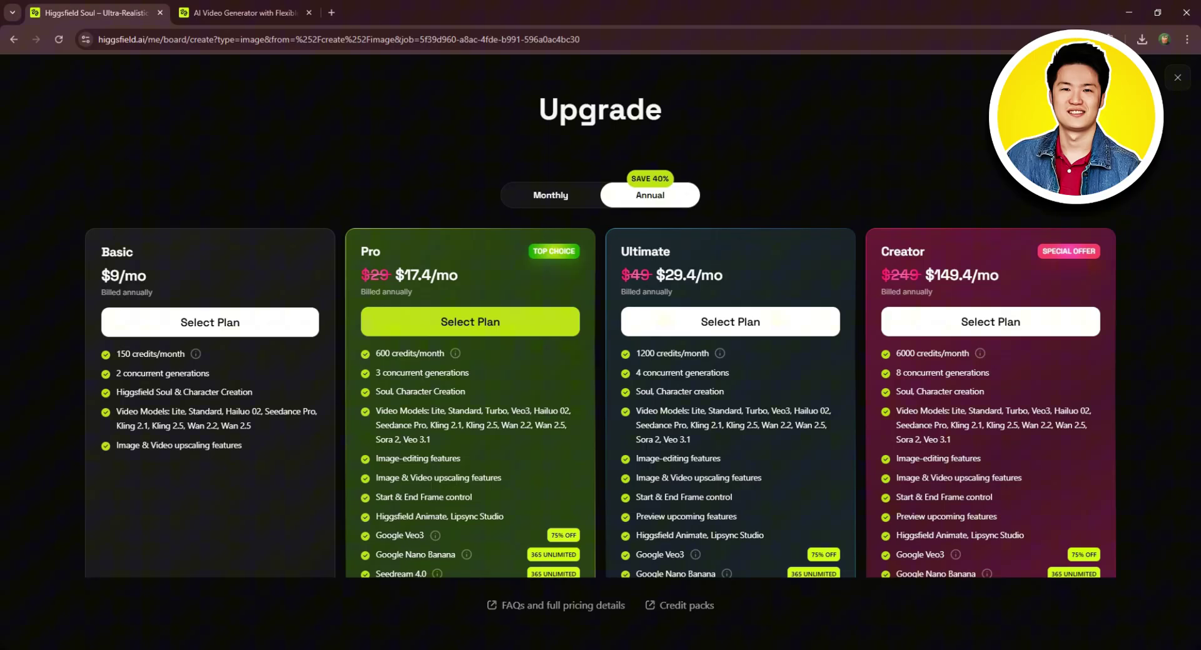
{"action": "left_click", "coordinate": [1178, 79]}
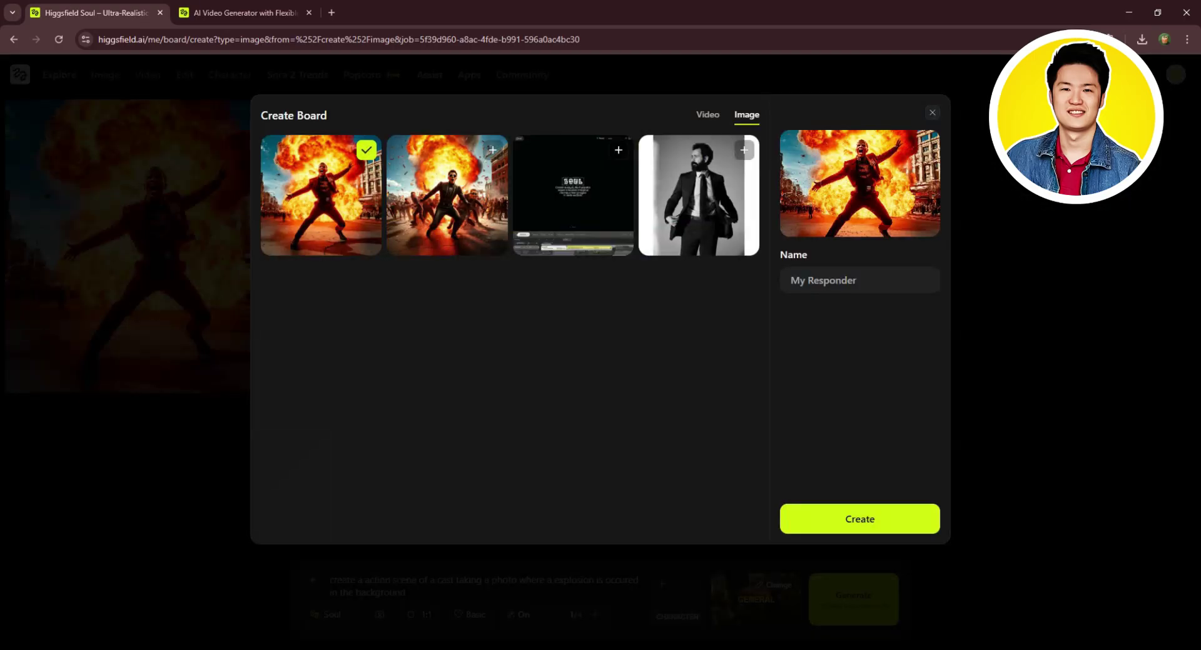
{"action": "left_click", "coordinate": [932, 113]}
Step: Open Create Video from the Video menu to reach the video generator
{"action": "mouse_move", "coordinate": [151, 75]}
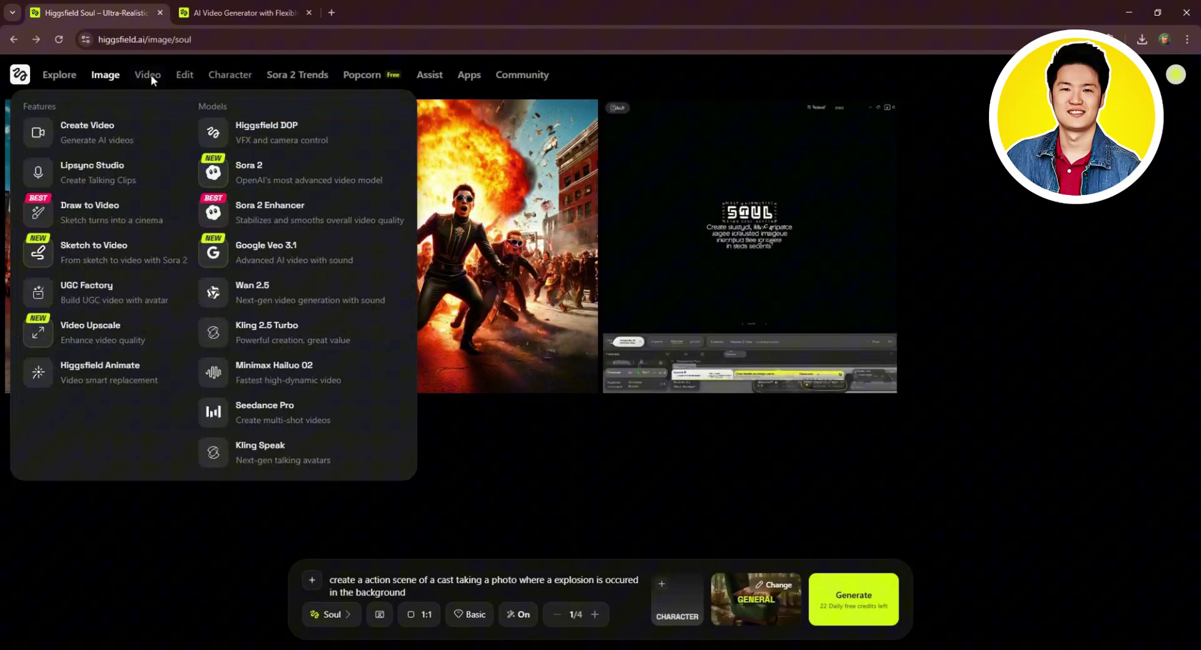
{"action": "left_click", "coordinate": [88, 128]}
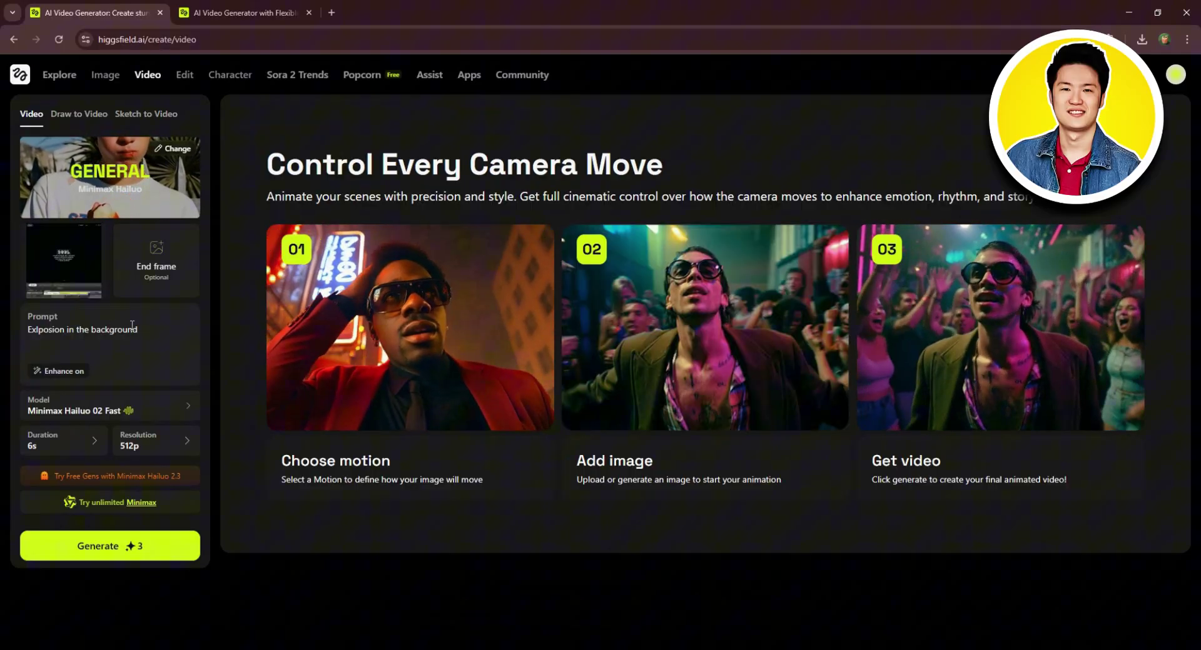
Step: Open Face Swap under Character and upload the suited man's portrait as the face
{"action": "mouse_move", "coordinate": [175, 79]}
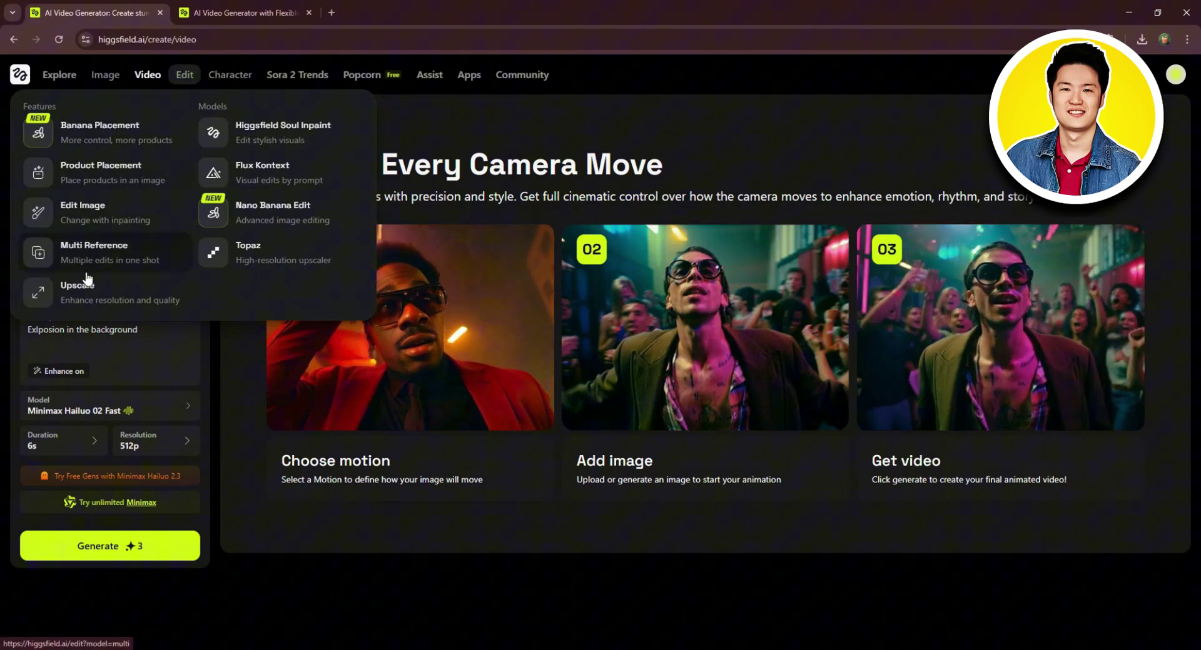
{"action": "left_click", "coordinate": [222, 72]}
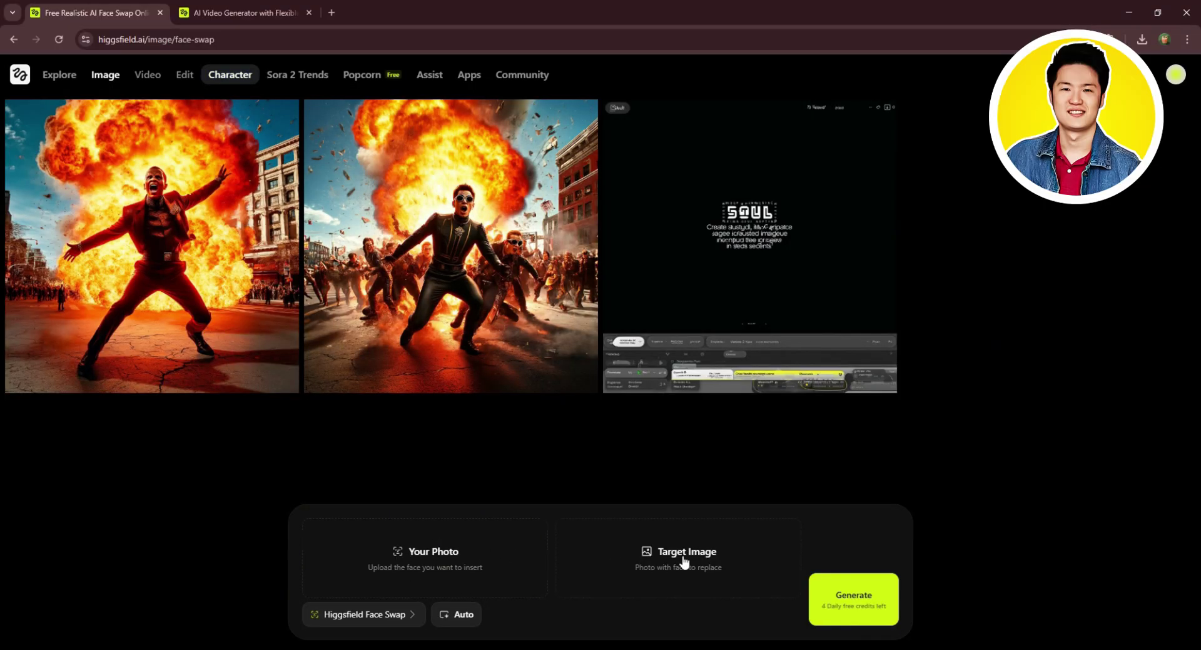
{"action": "left_click", "coordinate": [418, 556]}
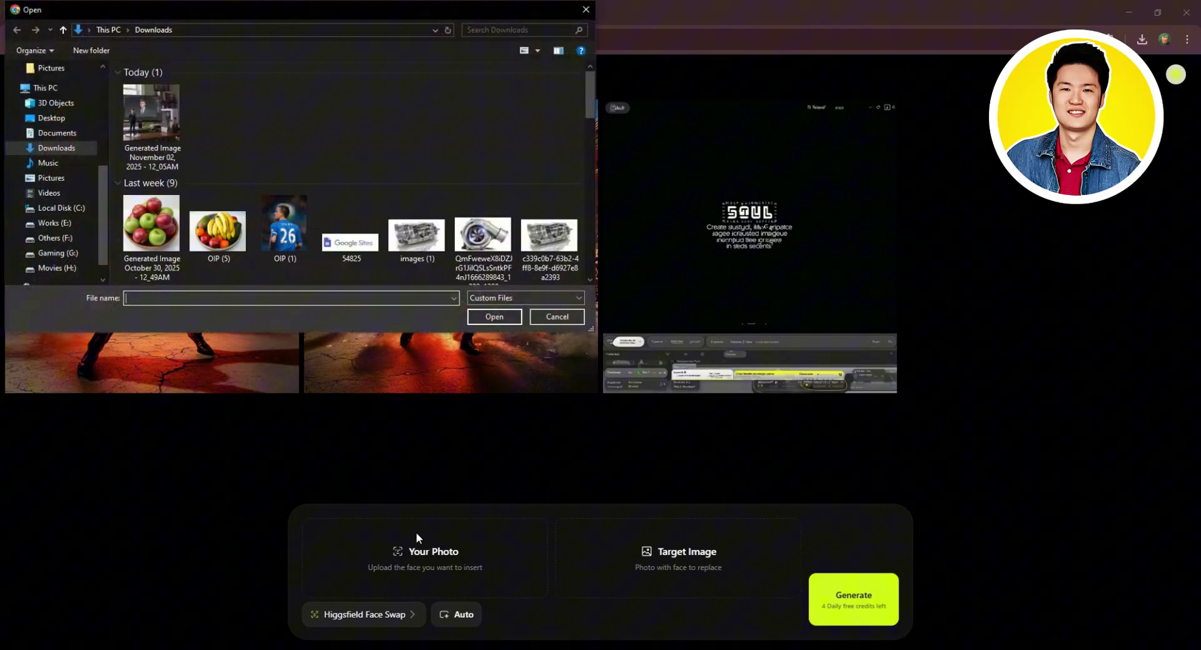
{"action": "scroll", "coordinate": [316, 200], "scroll_direction": "down", "scroll_amount": 5}
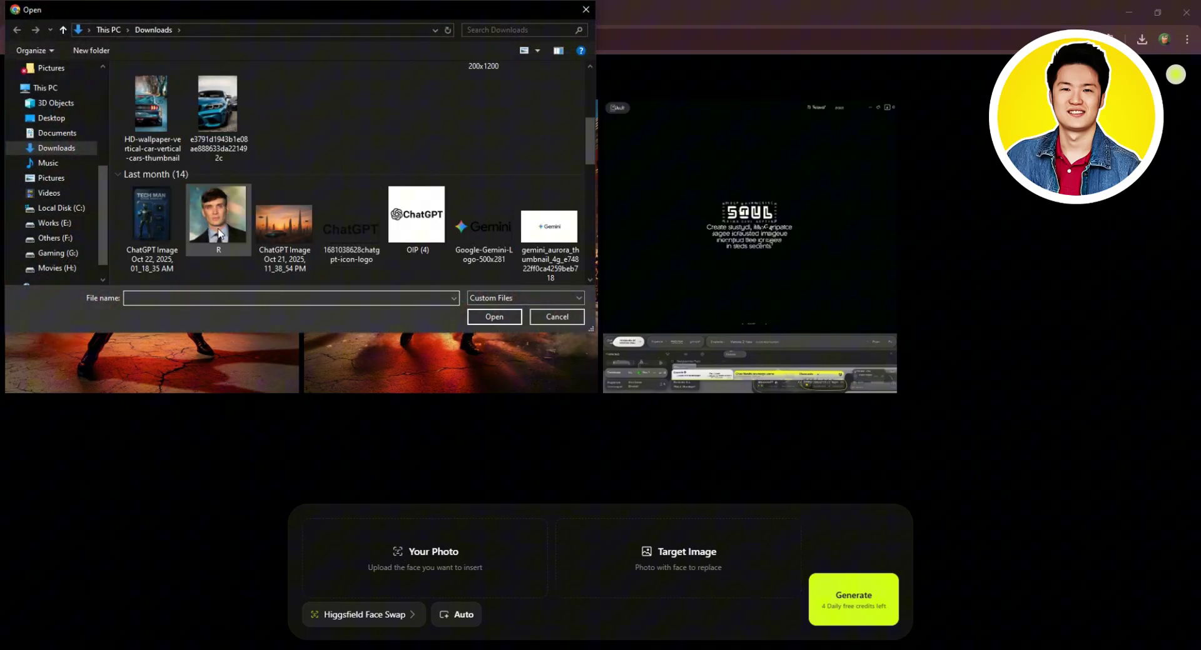
{"action": "left_click", "coordinate": [219, 215]}
{"action": "left_click", "coordinate": [508, 317]}
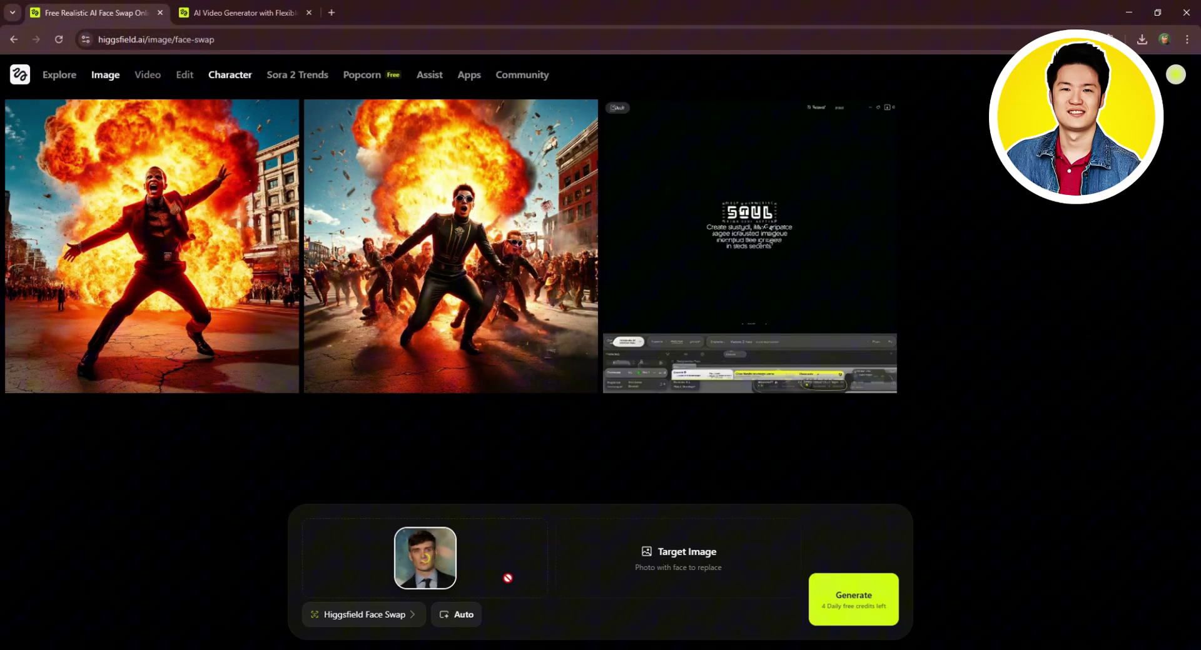
{"action": "left_click", "coordinate": [393, 616]}
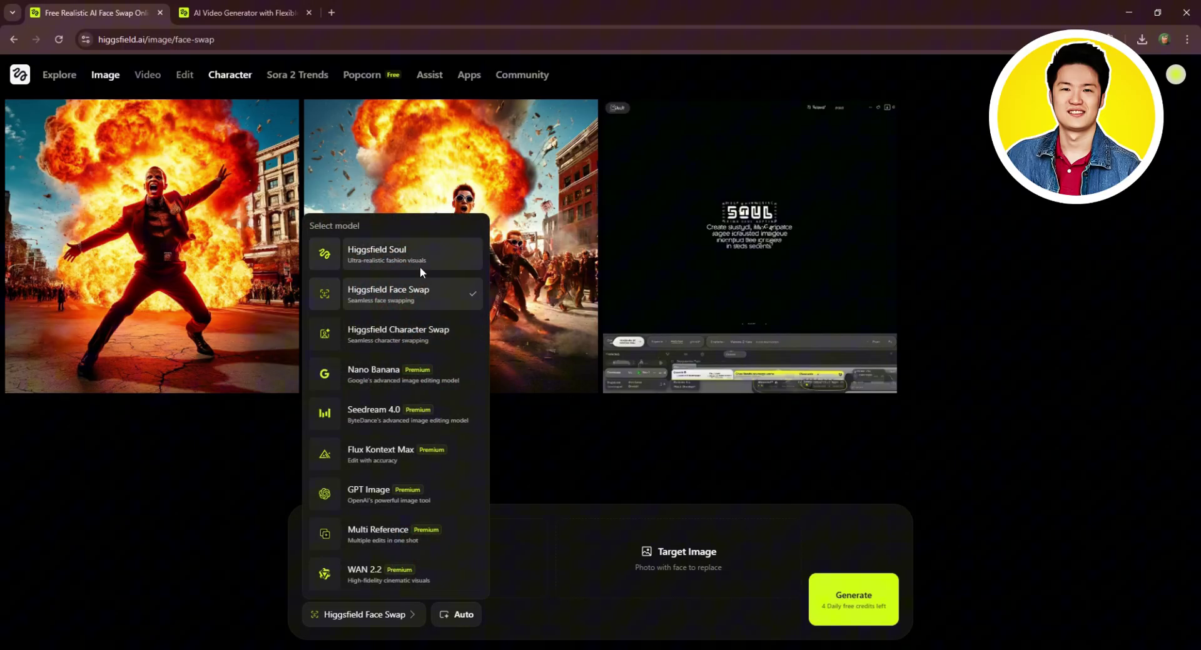
Step: Upload the black-and-white suited-man photo as the target image and run the face swap
{"action": "left_click", "coordinate": [566, 603]}
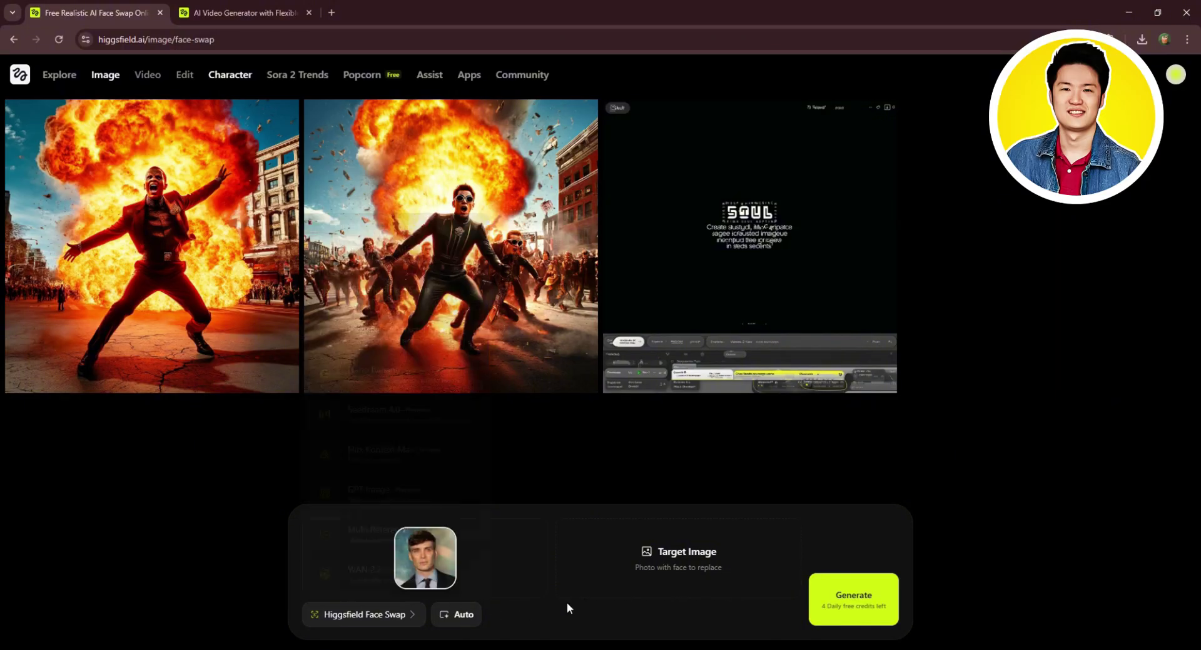
{"action": "left_click", "coordinate": [679, 569]}
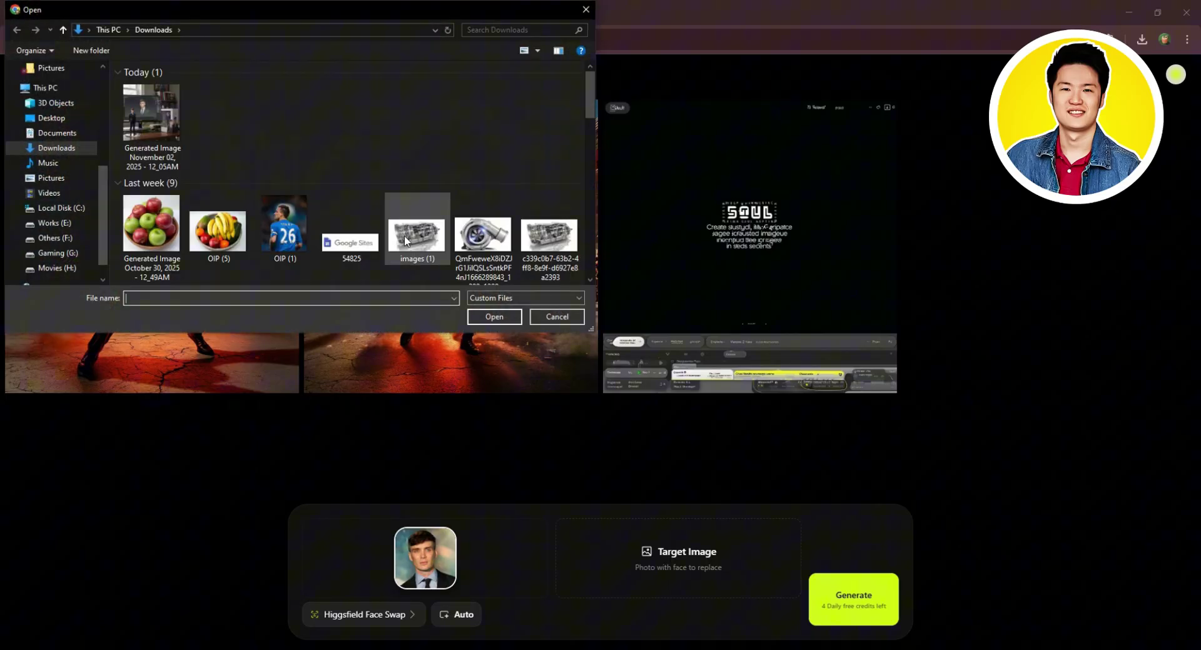
{"action": "scroll", "coordinate": [404, 242], "scroll_direction": "down", "scroll_amount": 3}
{"action": "scroll", "coordinate": [404, 242], "scroll_direction": "down", "scroll_amount": 3}
{"action": "left_click", "coordinate": [483, 210]}
{"action": "left_click", "coordinate": [511, 315]}
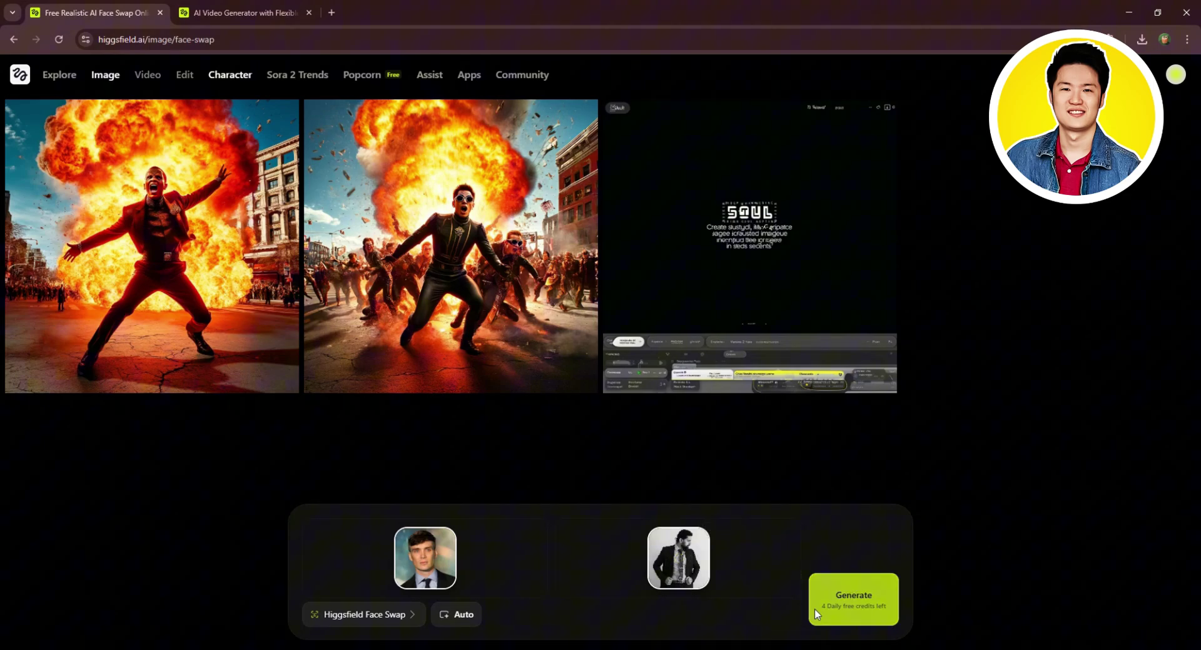
{"action": "left_click", "coordinate": [831, 598]}
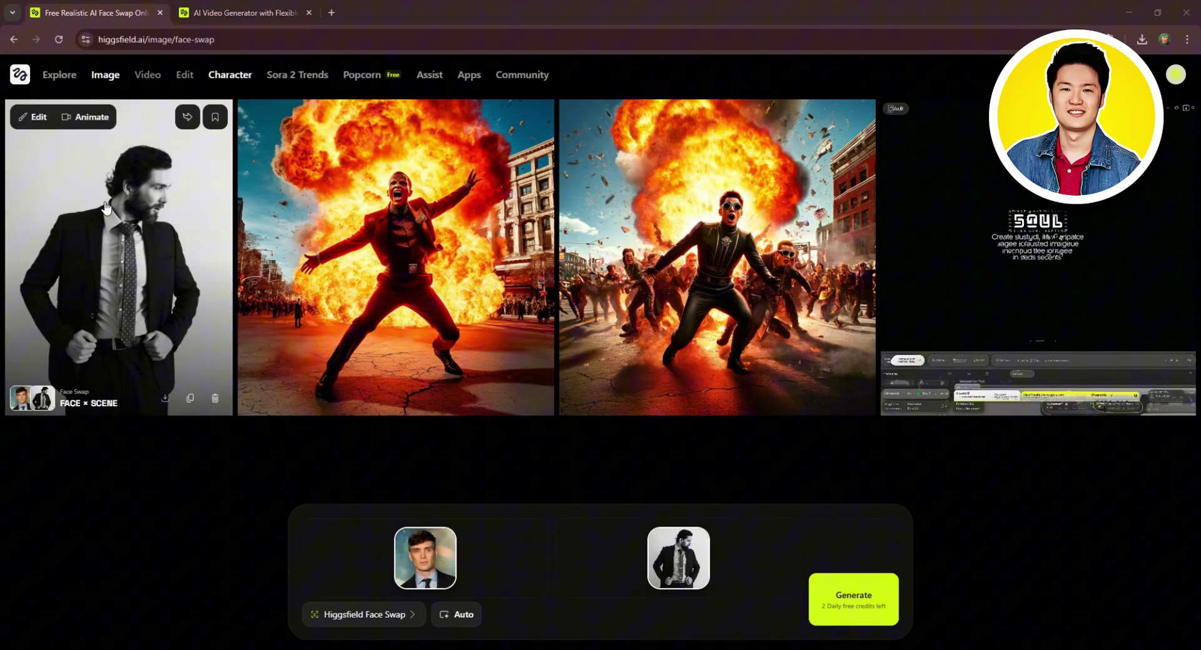
Step: View the face-swapped suit portrait full screen, close the viewers, and reveal its Animate options
{"action": "left_click", "coordinate": [102, 243]}
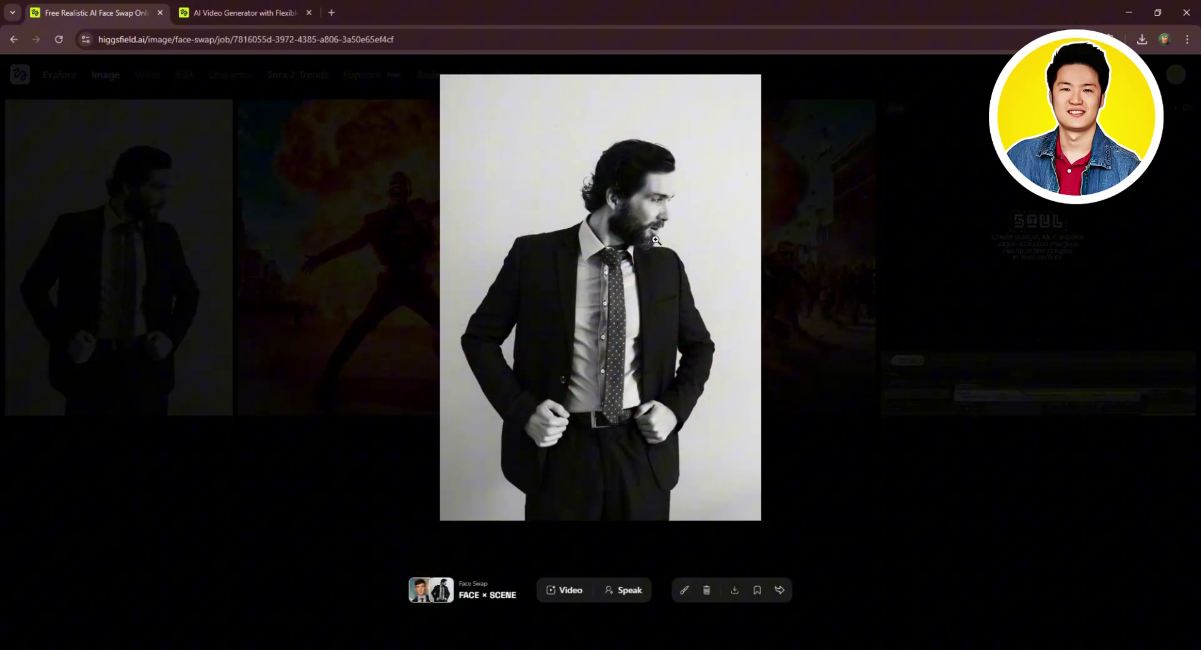
{"action": "left_click", "coordinate": [658, 233]}
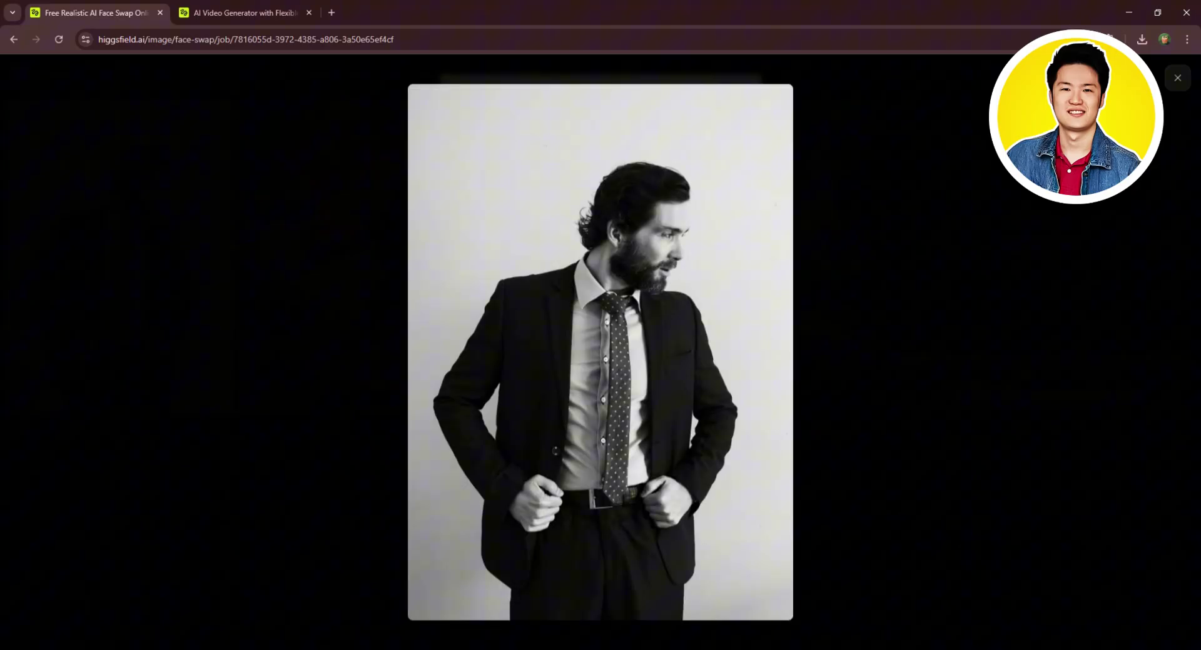
{"action": "left_click", "coordinate": [1176, 79]}
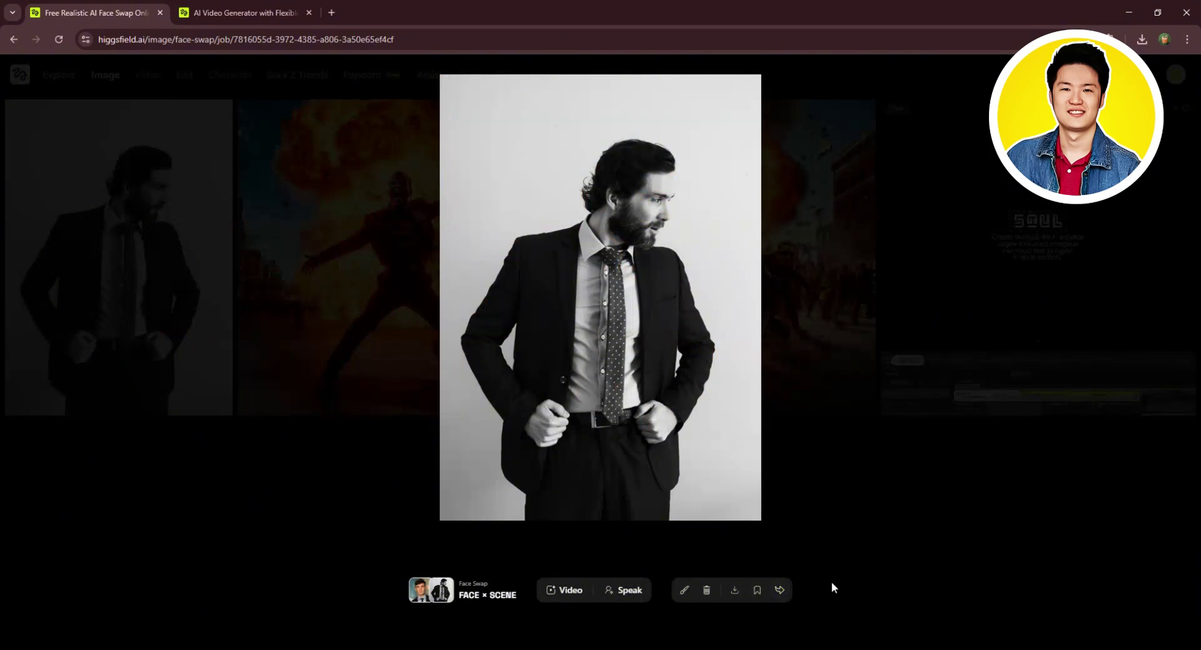
{"action": "left_click", "coordinate": [831, 583]}
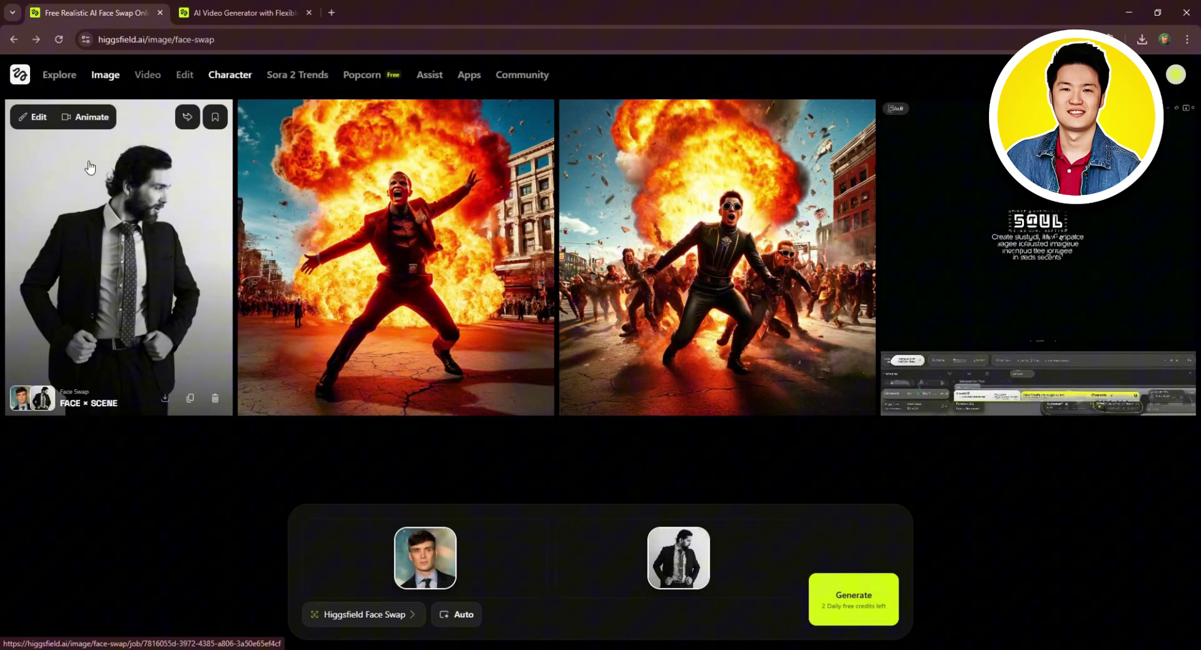
{"action": "mouse_move", "coordinate": [85, 128]}
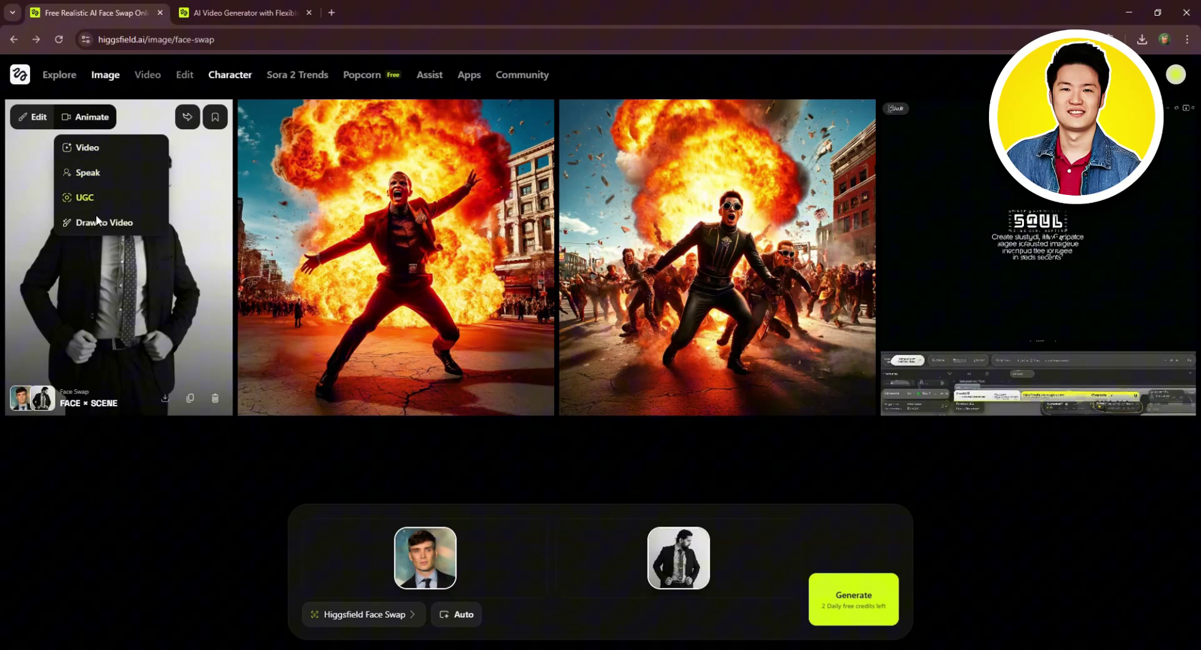
Step: Send the portrait to video, correct the prompt to 'Explosion in the background', and attempt generation
{"action": "left_click", "coordinate": [88, 149]}
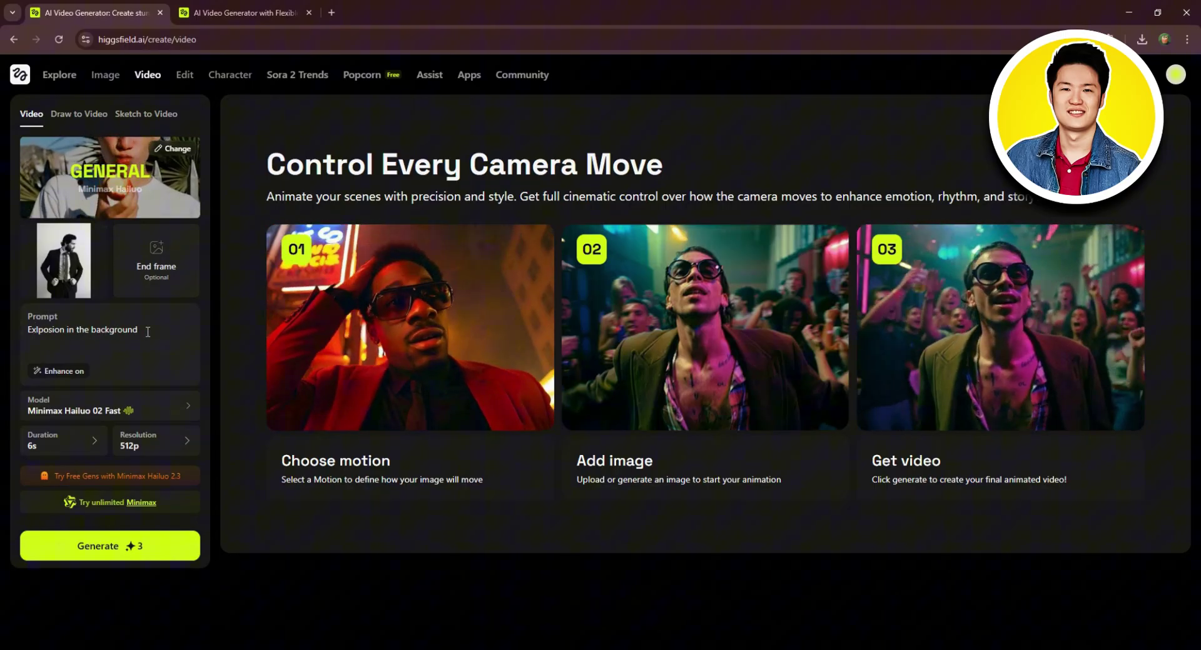
{"action": "left_click", "coordinate": [42, 330]}
{"action": "key", "text": "BackSpace"}
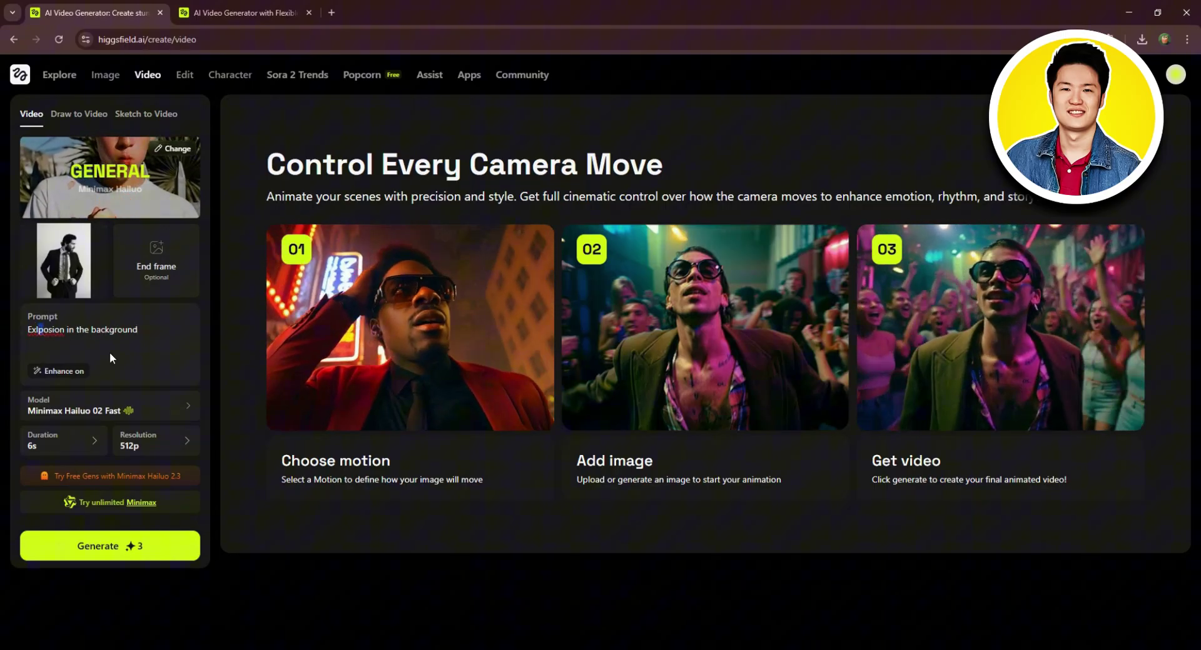
{"action": "key", "text": "Right"}
{"action": "type", "text": "l"}
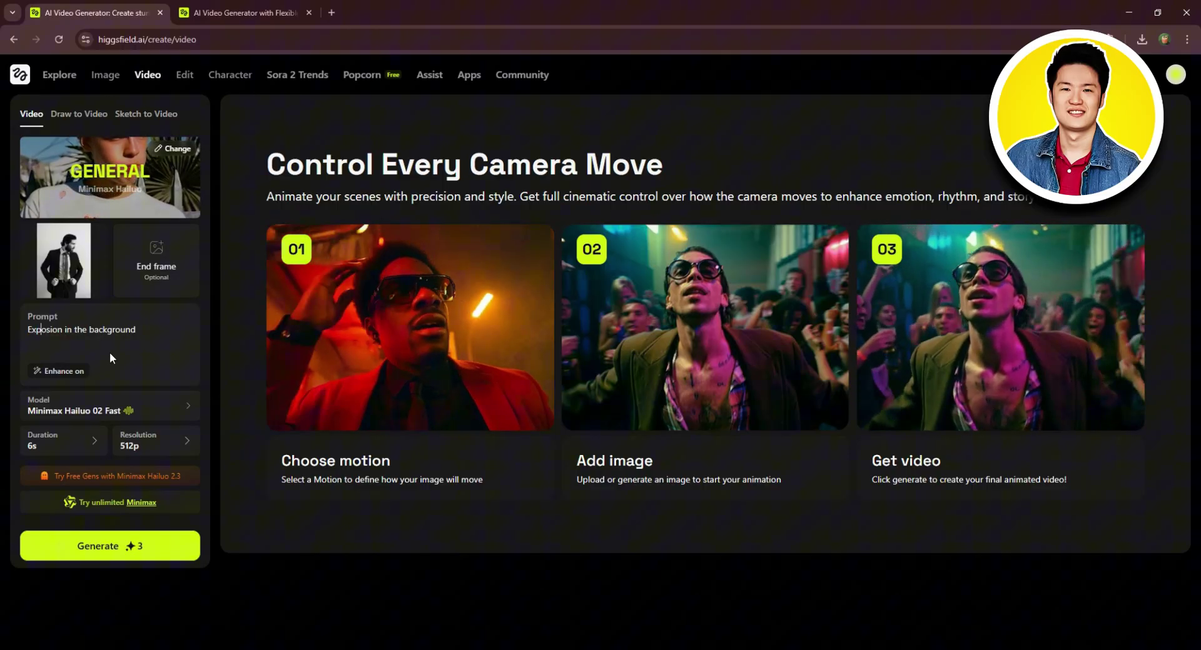
{"action": "key", "text": "Right"}
{"action": "type", "text": "l"}
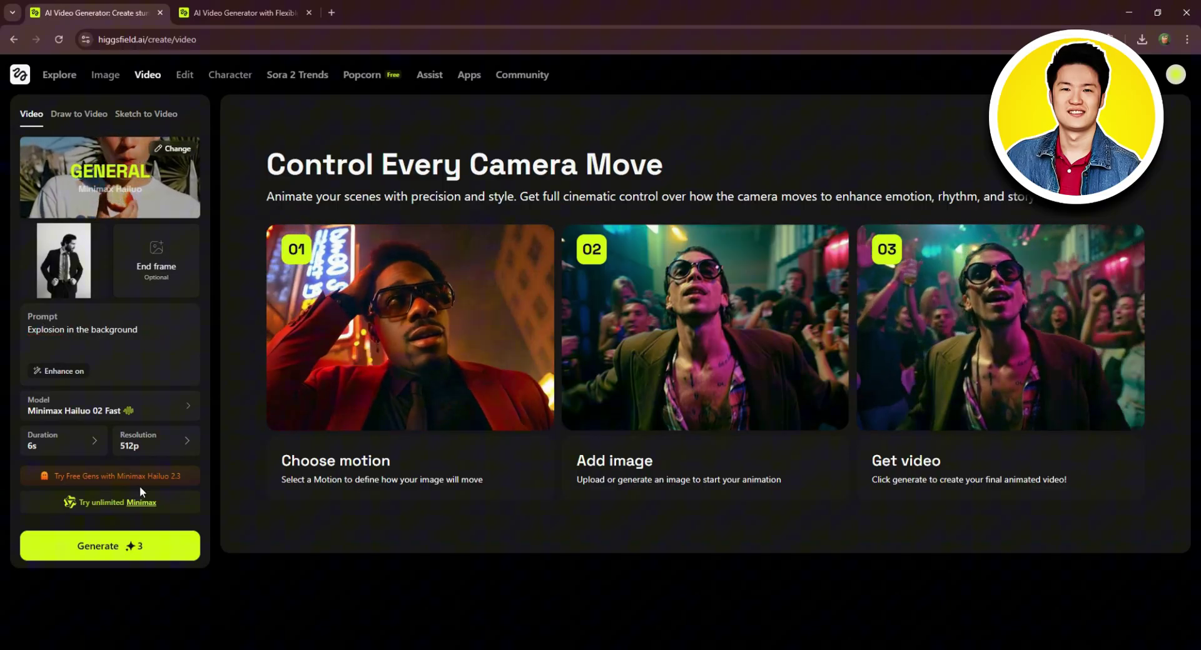
{"action": "left_click", "coordinate": [102, 546]}
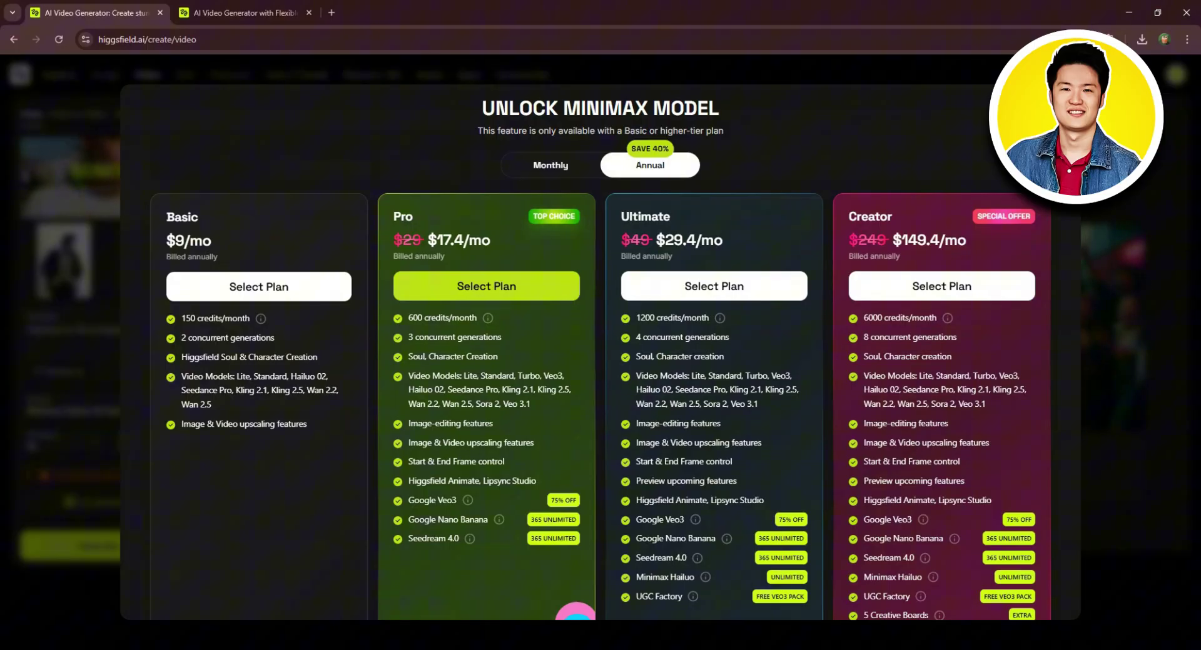
{"action": "key", "text": "Escape"}
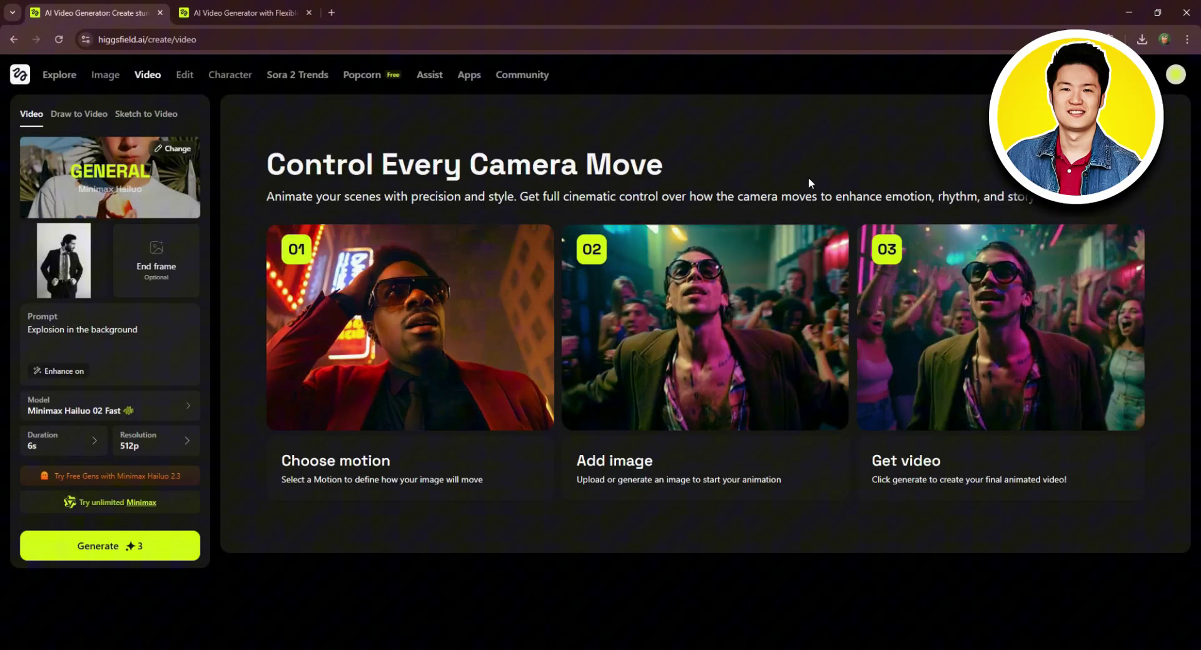
Step: Browse the Sora 2 Trends Product ads, UGC and Educational presets, then move on to Popcorn
{"action": "left_click", "coordinate": [321, 75]}
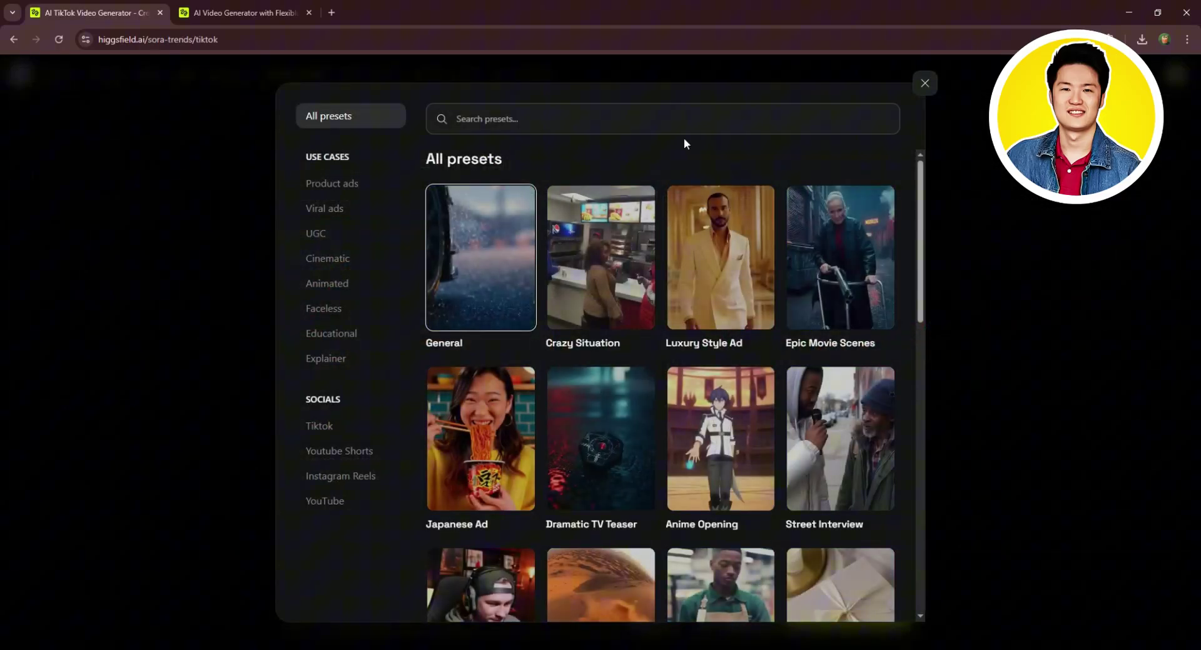
{"action": "left_click", "coordinate": [348, 182]}
{"action": "left_click", "coordinate": [349, 232]}
{"action": "left_click", "coordinate": [358, 331]}
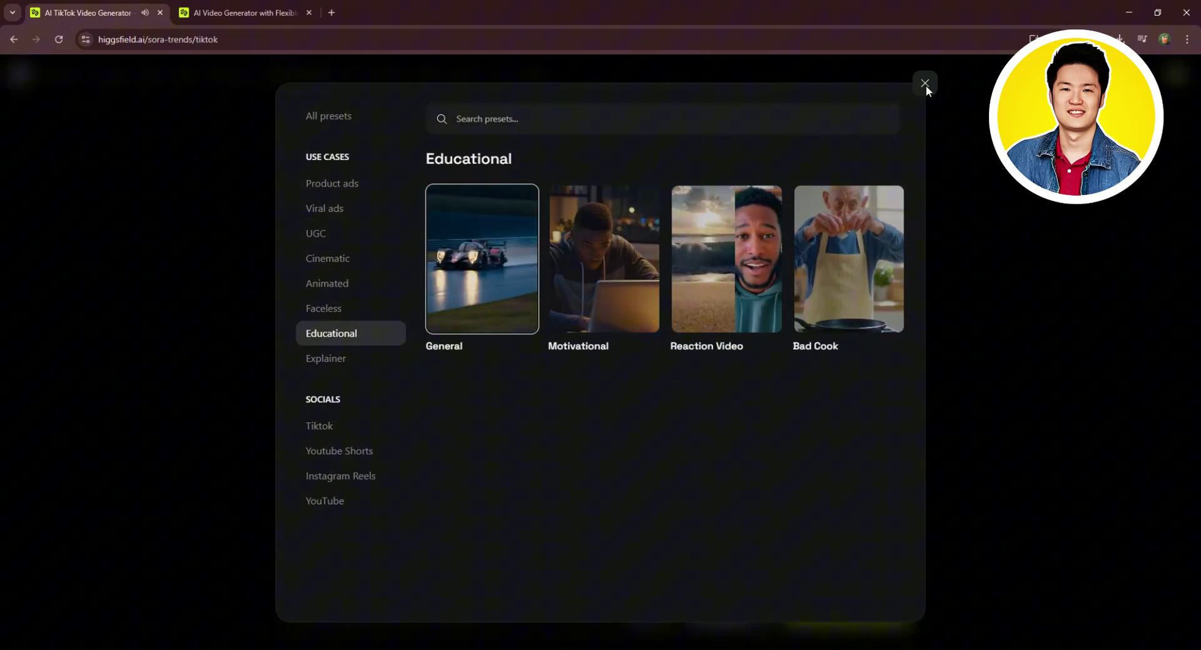
{"action": "left_click", "coordinate": [924, 84]}
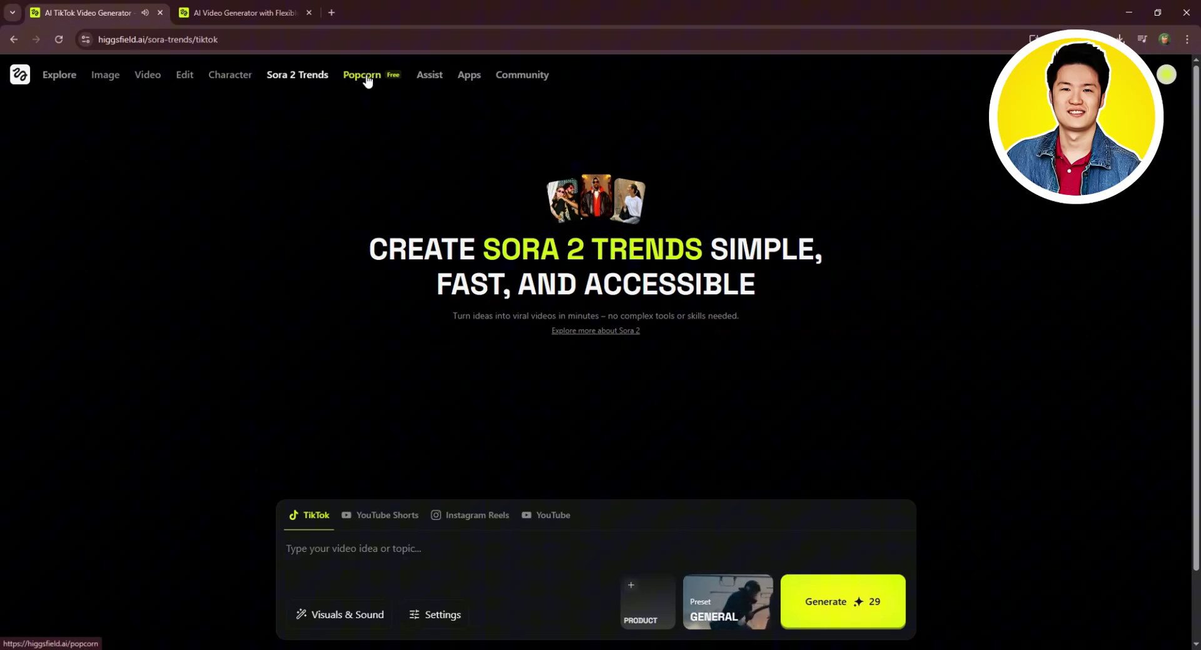
{"action": "left_click", "coordinate": [369, 79]}
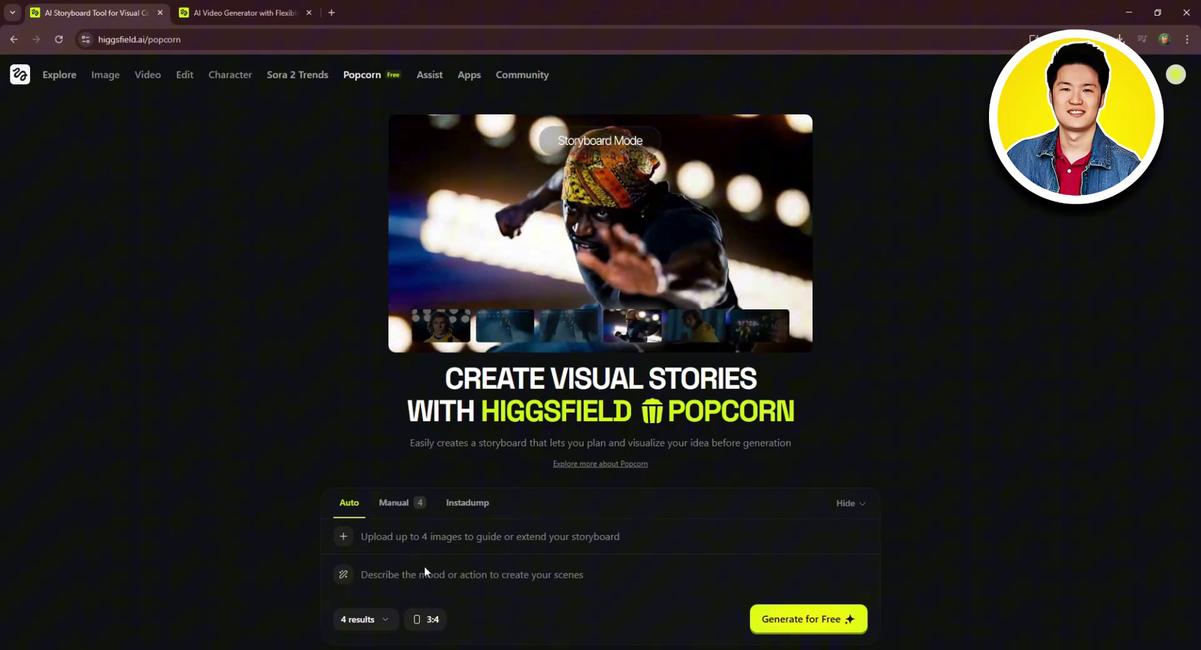
Step: Switch Popcorn to Manual mode for four scenes, then open and close the Instadump generator
{"action": "left_click", "coordinate": [408, 499]}
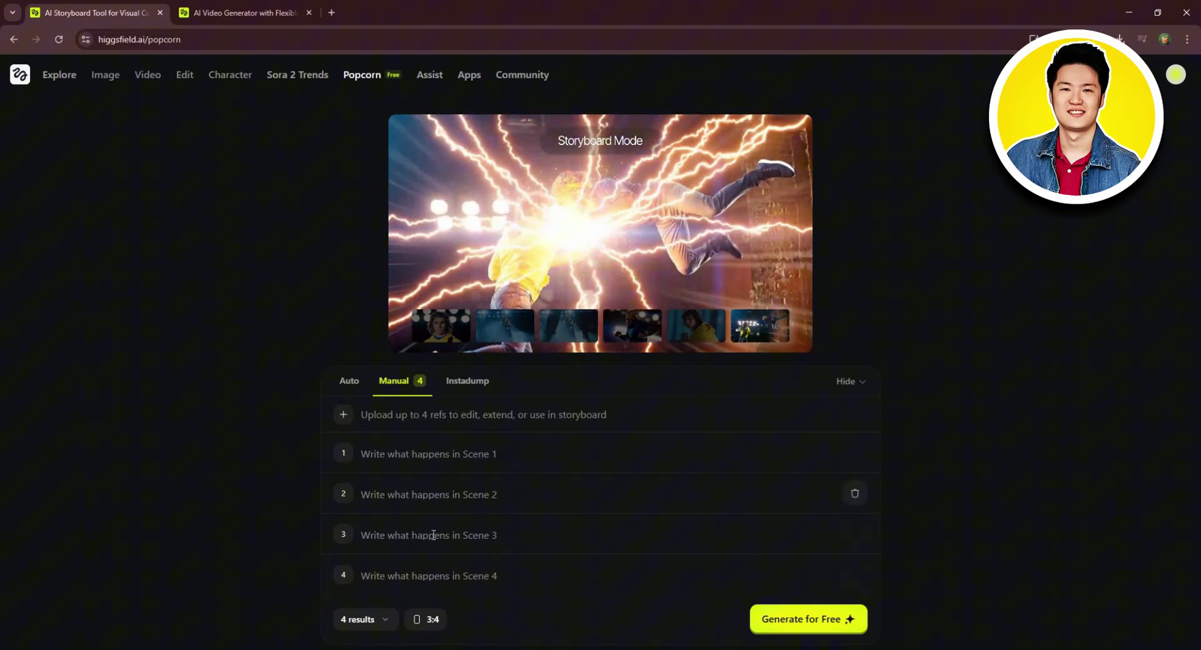
{"action": "left_click", "coordinate": [469, 382]}
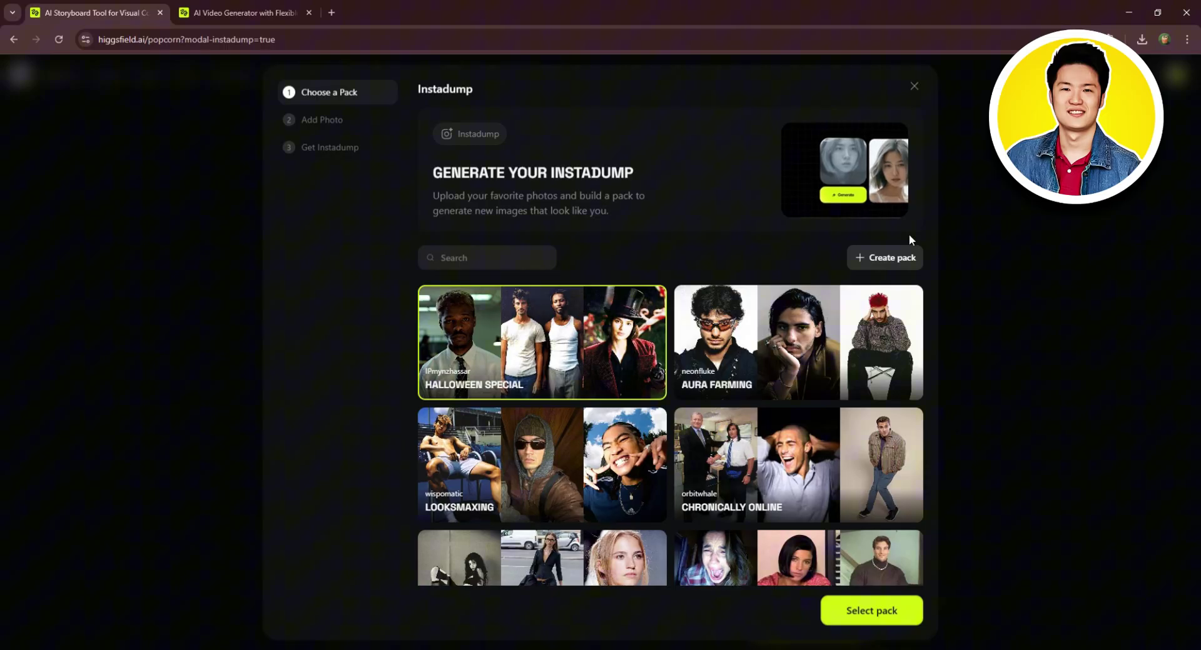
{"action": "left_click", "coordinate": [914, 85]}
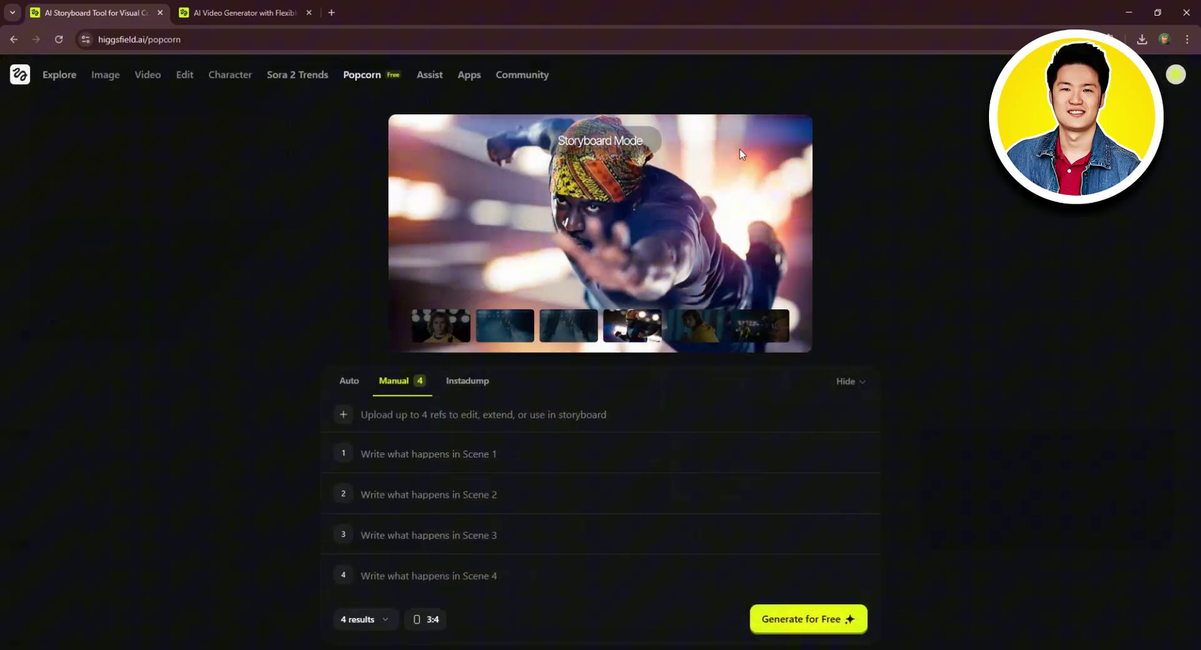
Step: Open the Assist chat, try the message box, and dismiss the Upgrade Required prompt
{"action": "left_click", "coordinate": [429, 75]}
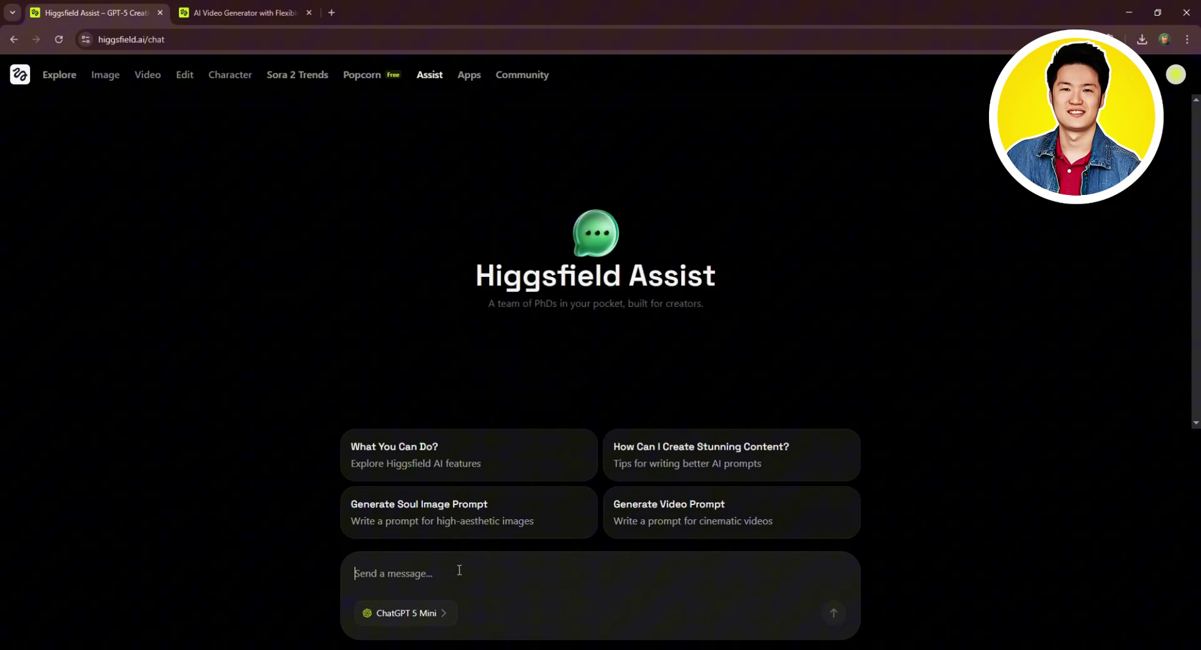
{"action": "left_click", "coordinate": [459, 461]}
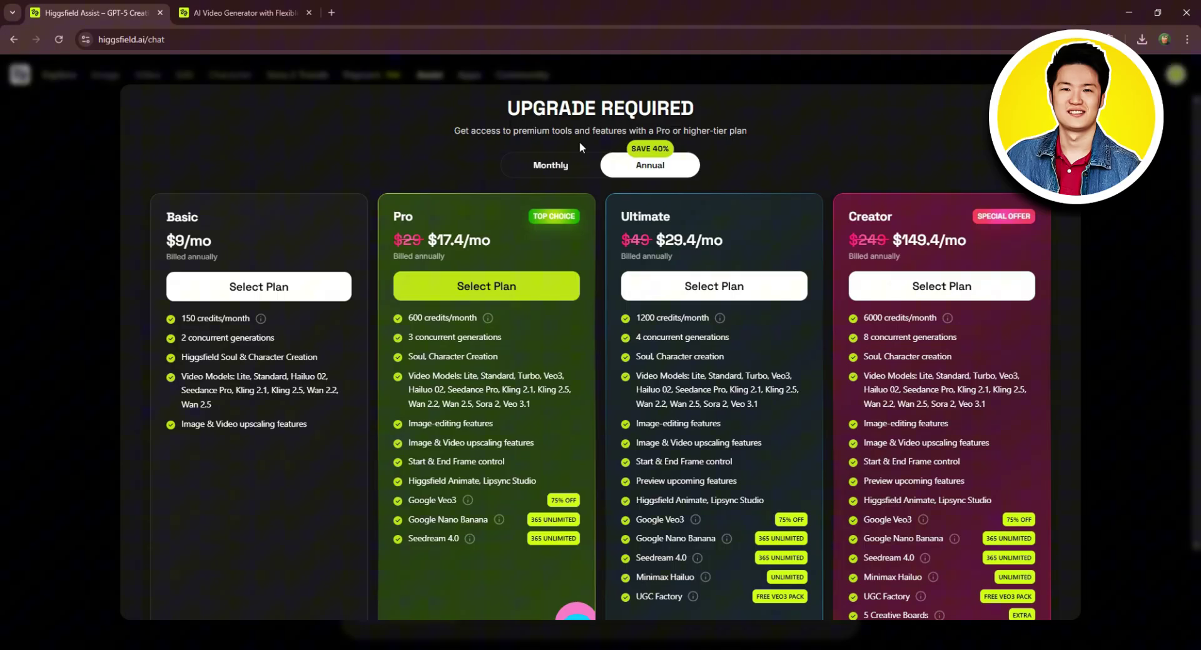
{"action": "key", "text": "Escape"}
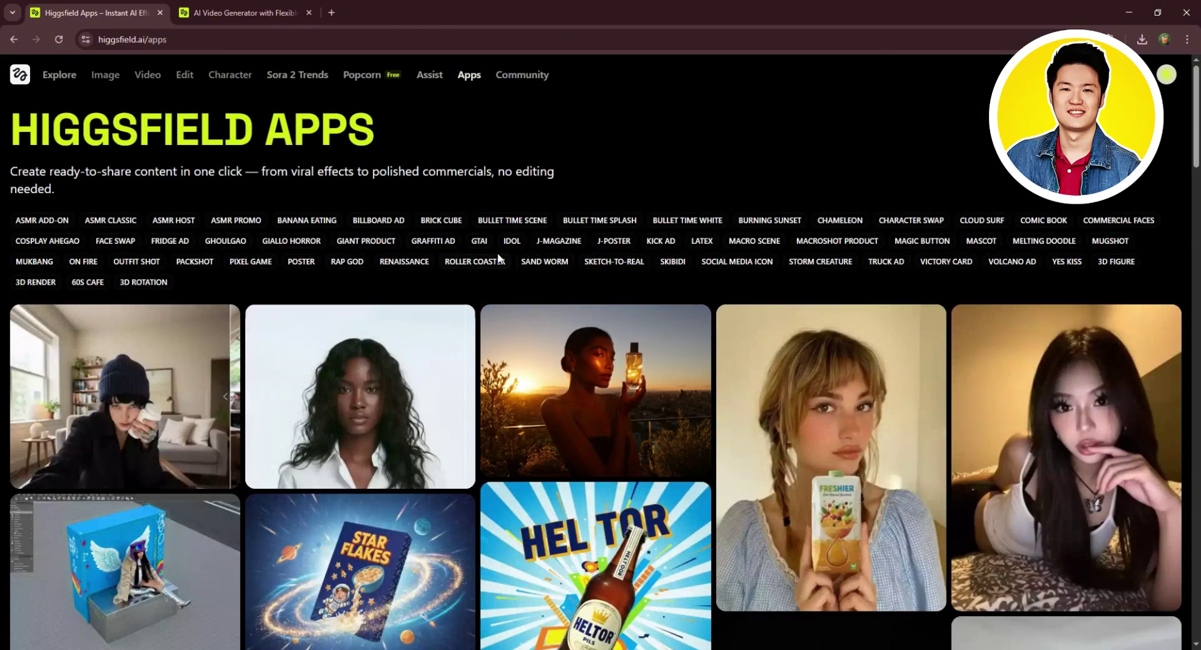
Step: Scroll through the Apps effects list, then go to the Community gallery
{"action": "scroll", "coordinate": [702, 291], "scroll_direction": "down", "scroll_amount": 4}
{"action": "scroll", "coordinate": [701, 291], "scroll_direction": "down", "scroll_amount": 2}
{"action": "scroll", "coordinate": [726, 284], "scroll_direction": "up", "scroll_amount": 5}
{"action": "left_click", "coordinate": [523, 76]}
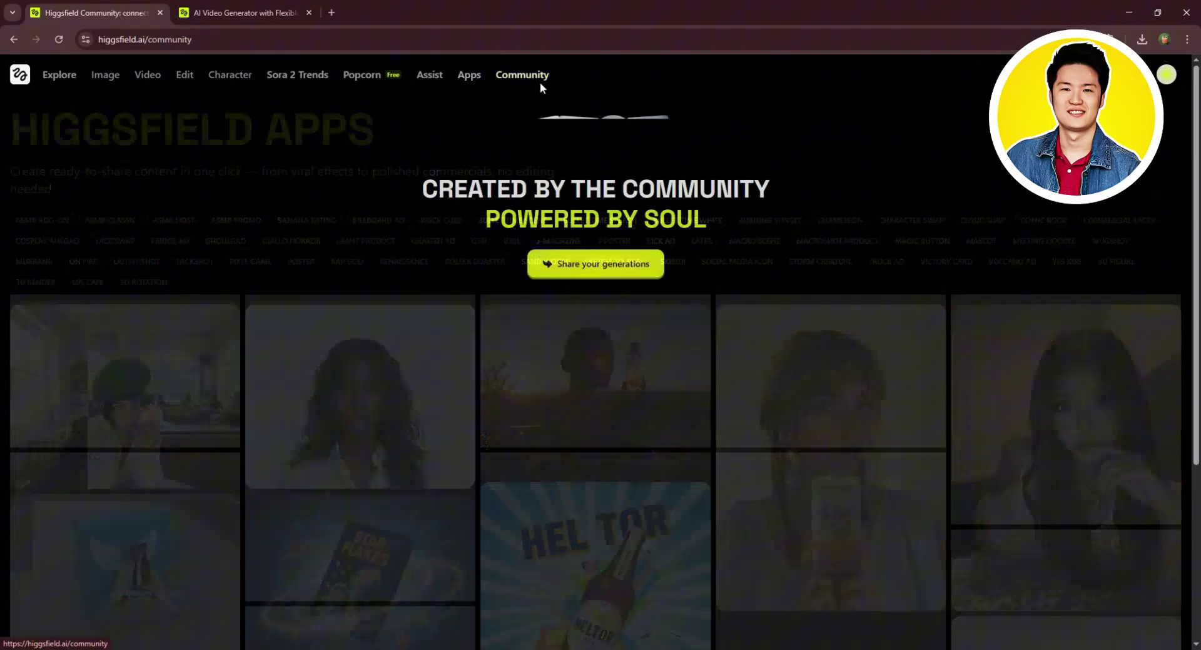